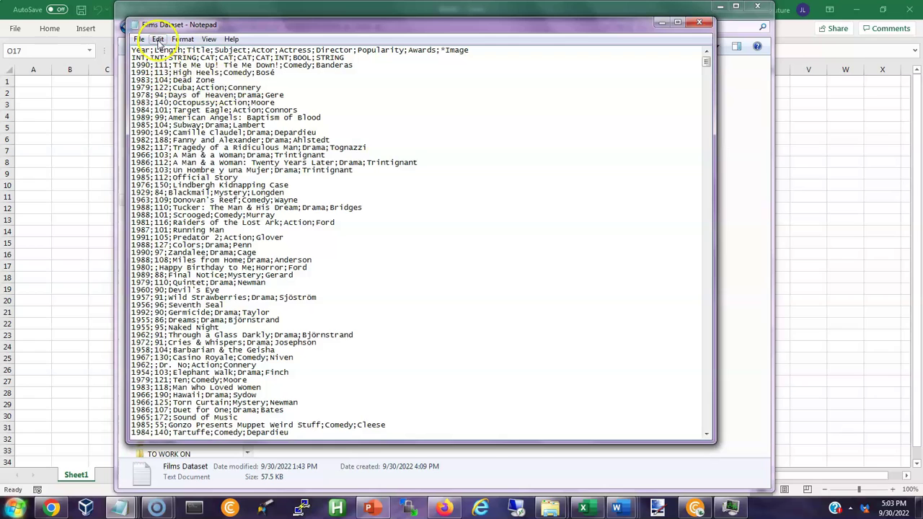
Select all the Films Dataset text in Notepad and bring the blank Excel workbook forward
{"action": "left_click", "coordinate": [158, 39]}
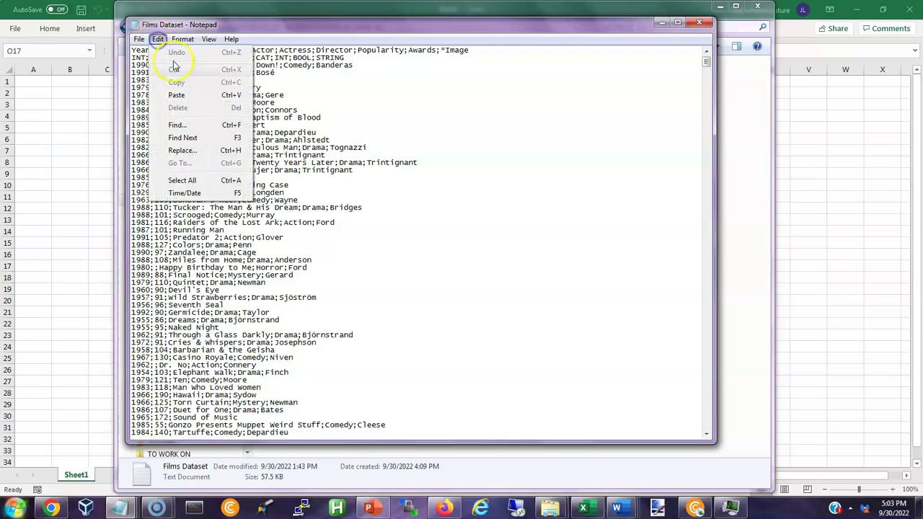
{"action": "left_click", "coordinate": [191, 180]}
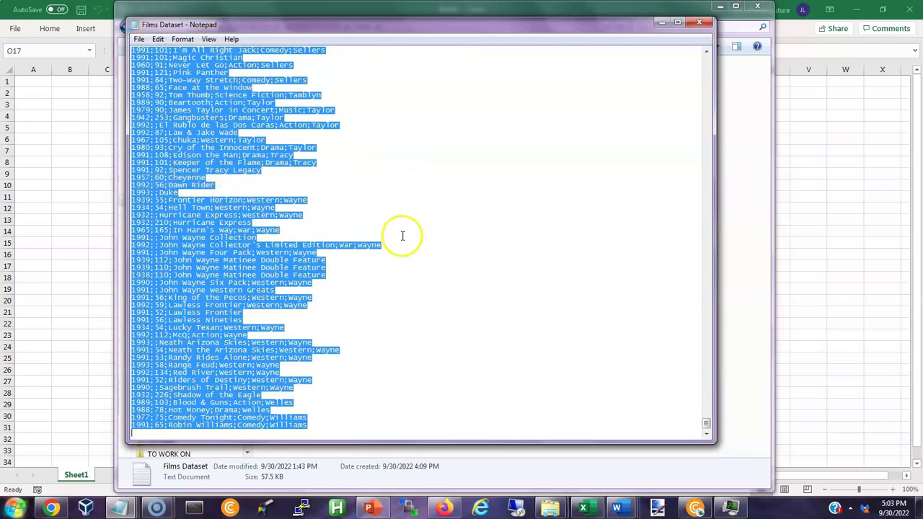
{"action": "left_click_drag", "start_coordinate": [706, 423], "coordinate": [705, 62]}
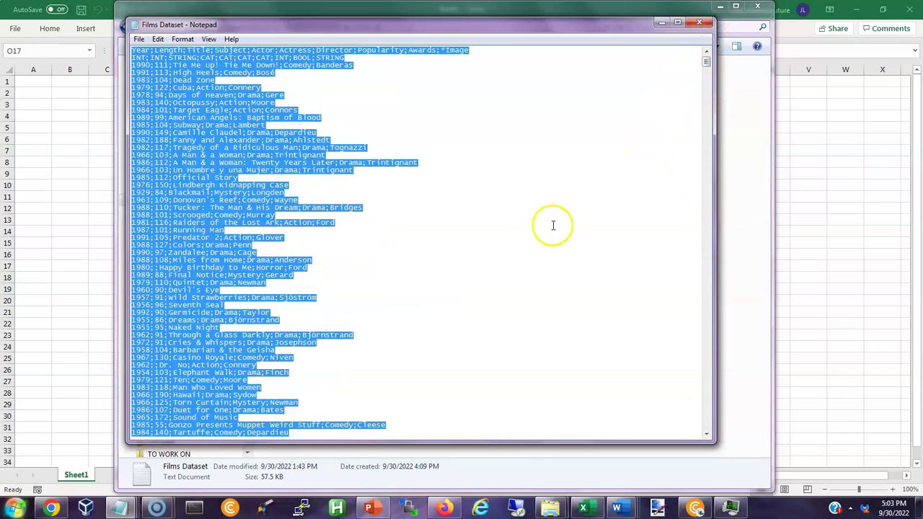
{"action": "left_click", "coordinate": [72, 108]}
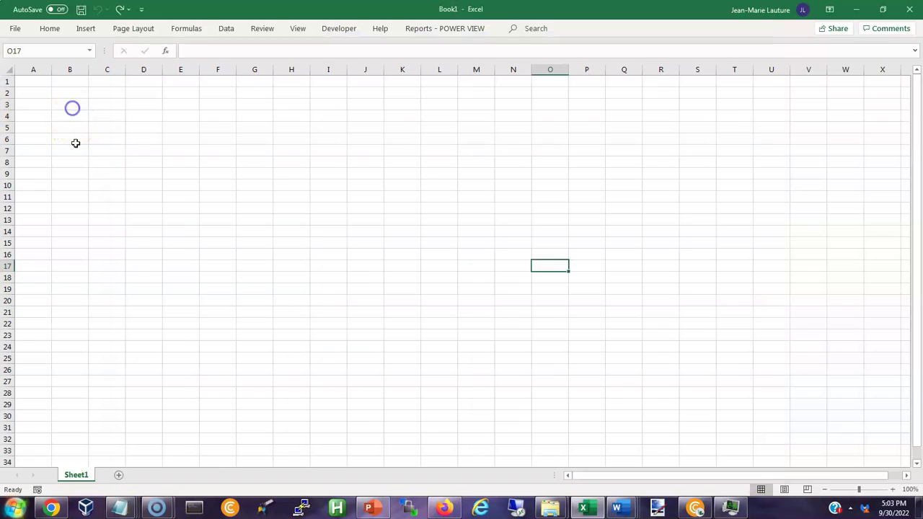
Paste the film records into column A from A1 and check the data down to the last row
{"action": "left_click", "coordinate": [37, 82]}
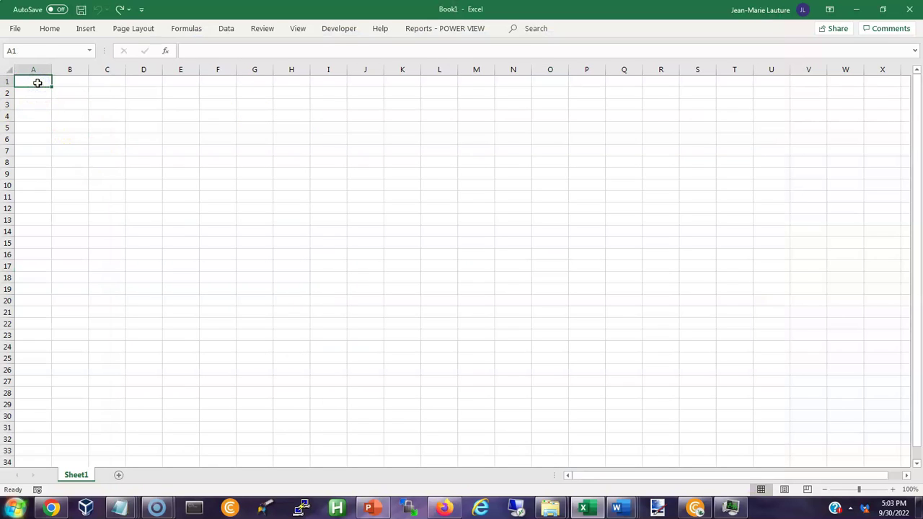
{"action": "key", "text": "ctrl+v"}
{"action": "left_click", "coordinate": [34, 81]}
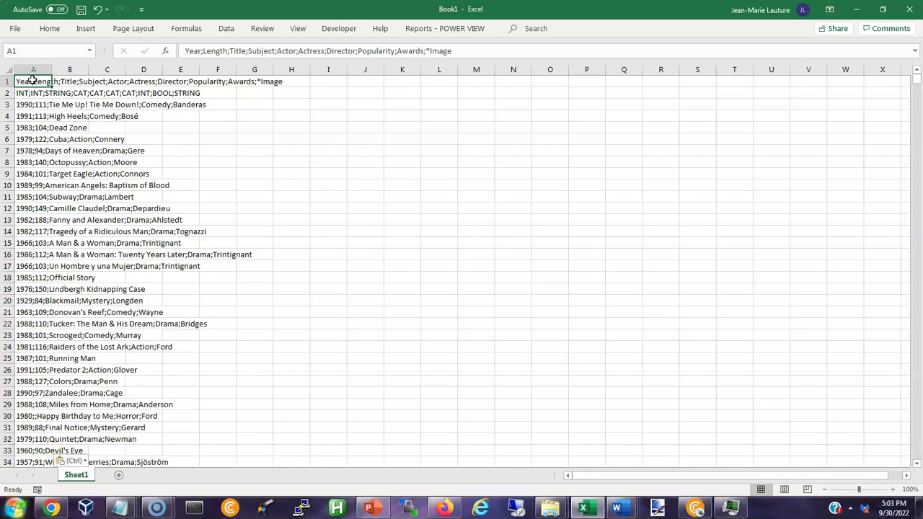
{"action": "key", "text": "ctrl+Down"}
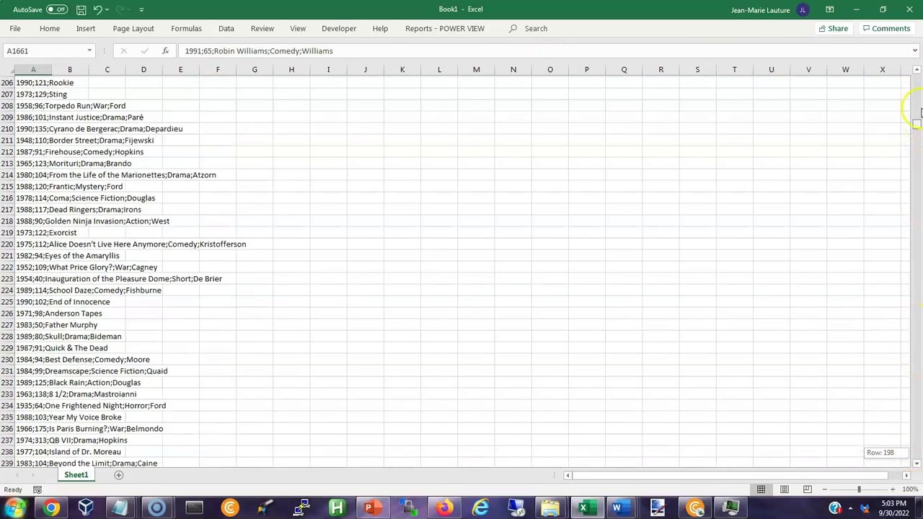
{"action": "left_click_drag", "start_coordinate": [916, 456], "coordinate": [916, 72]}
{"action": "left_click", "coordinate": [38, 82]}
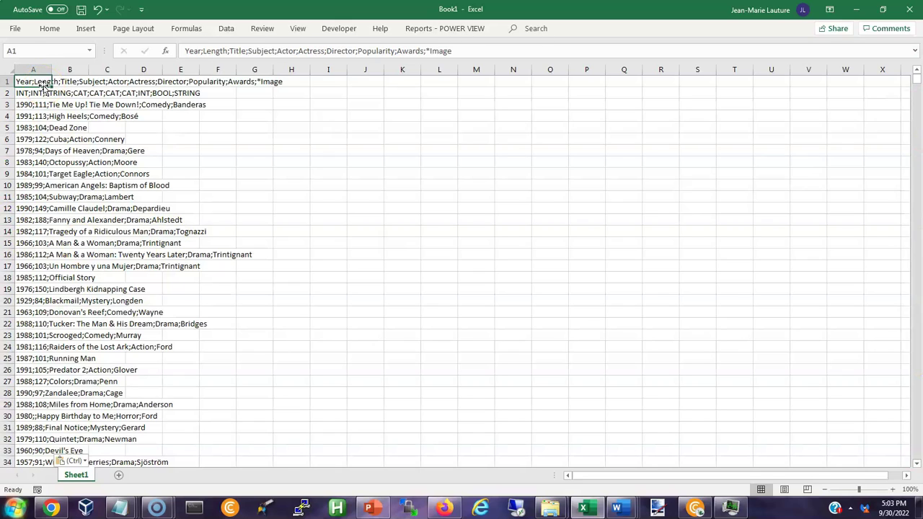
{"action": "key", "text": "Down"}
{"action": "key", "text": "Down"}
{"action": "key", "text": "Down"}
{"action": "key", "text": "Down"}
{"action": "key", "text": "Down"}
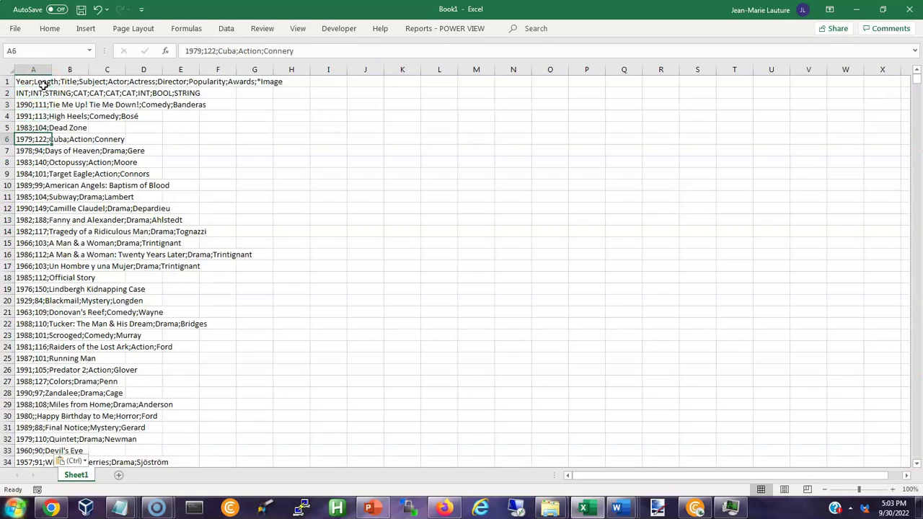
Widen column A so the records are readable and review them from the header row
{"action": "left_click_drag", "start_coordinate": [51, 69], "coordinate": [304, 108]}
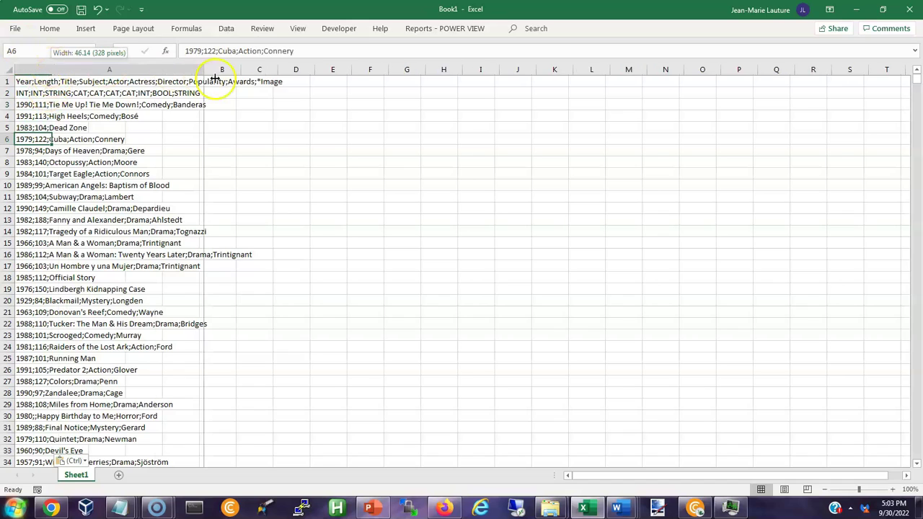
{"action": "left_click", "coordinate": [27, 84]}
{"action": "key", "text": "Down"}
{"action": "key", "text": "Down"}
{"action": "key", "text": "Down"}
{"action": "key", "text": "Down"}
{"action": "key", "text": "Down"}
{"action": "key", "text": "Down"}
{"action": "key", "text": "Down"}
{"action": "key", "text": "Down"}
{"action": "key", "text": "Down"}
{"action": "key", "text": "Down"}
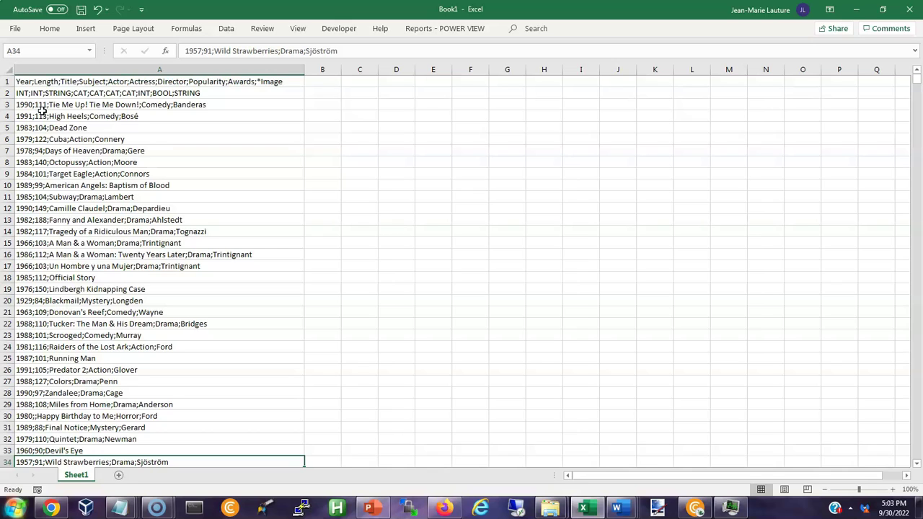
{"action": "key", "text": "Up"}
{"action": "key", "text": "Up"}
{"action": "key", "text": "Up"}
{"action": "key", "text": "Up"}
{"action": "key", "text": "Up"}
{"action": "key", "text": "Up"}
{"action": "key", "text": "Up"}
{"action": "key", "text": "Up"}
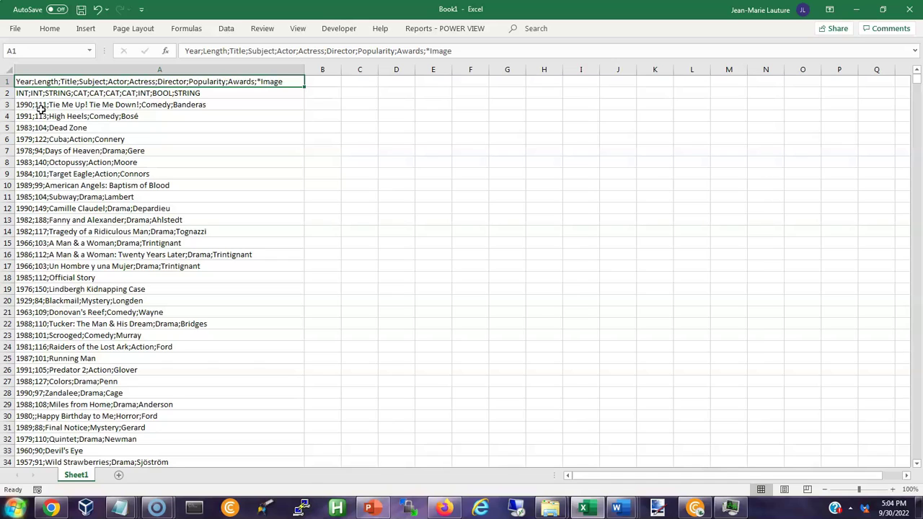
Select all film records in column A and launch the Data > Text to Columns wizard
{"action": "key", "text": "ctrl+shift+Down"}
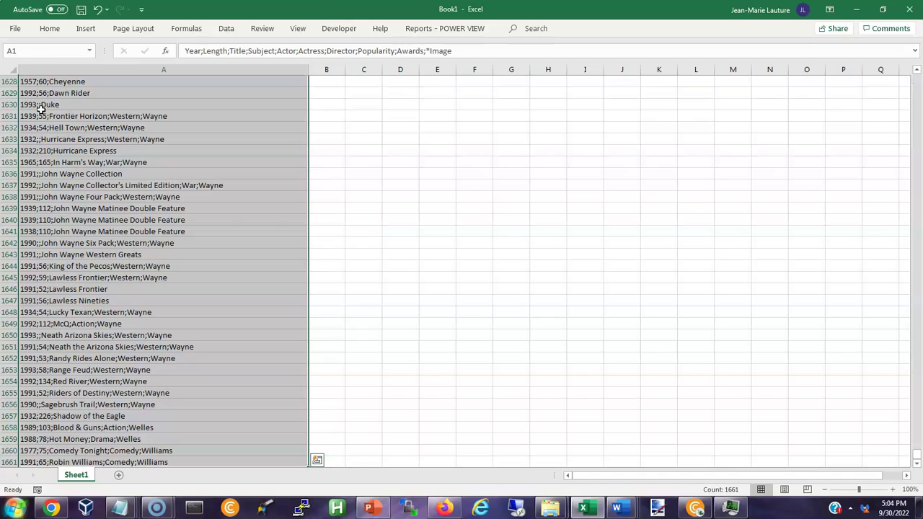
{"action": "left_click", "coordinate": [226, 28]}
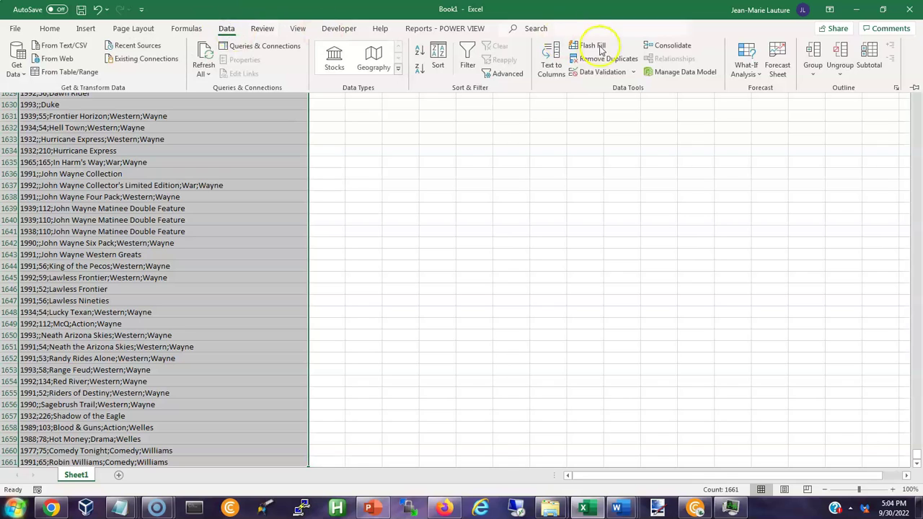
{"action": "left_click", "coordinate": [550, 57]}
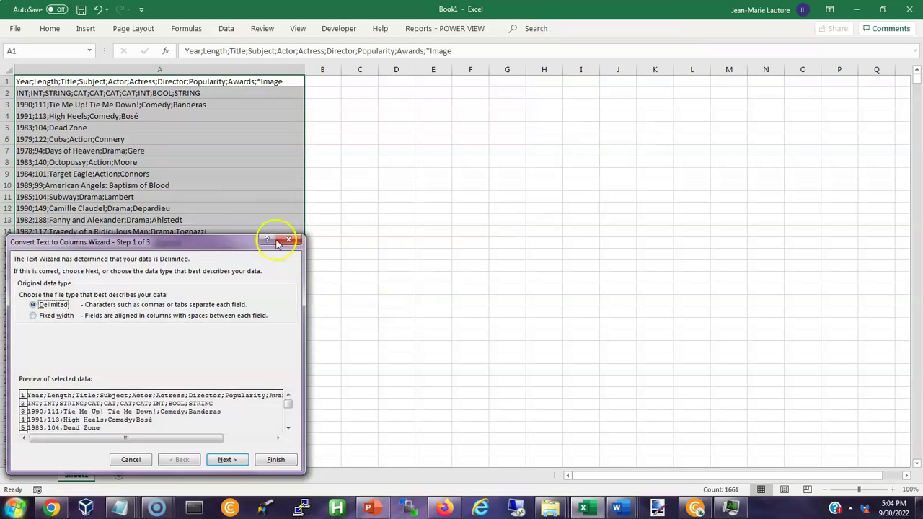
{"action": "mouse_move", "coordinate": [190, 245]}
{"action": "left_mouse_down"}
{"action": "mouse_move", "coordinate": [489, 116]}
{"action": "mouse_move", "coordinate": [377, 195]}
{"action": "left_mouse_up"}
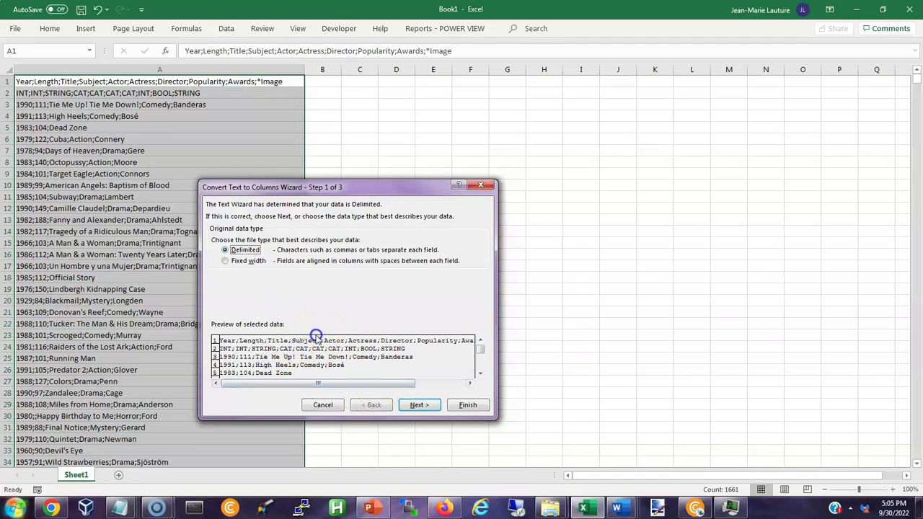
Choose Semicolon as the delimiter and advance the wizard to step 3 of 3
{"action": "left_click", "coordinate": [418, 406]}
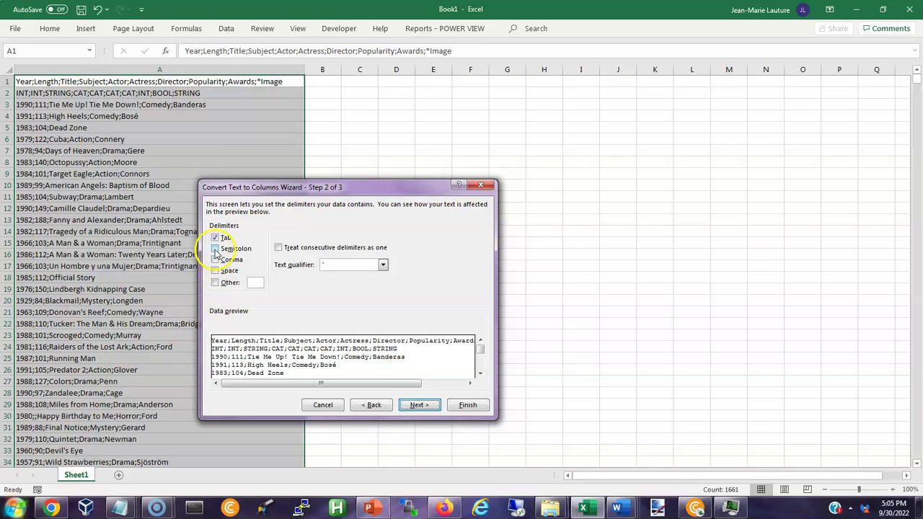
{"action": "left_click", "coordinate": [215, 249]}
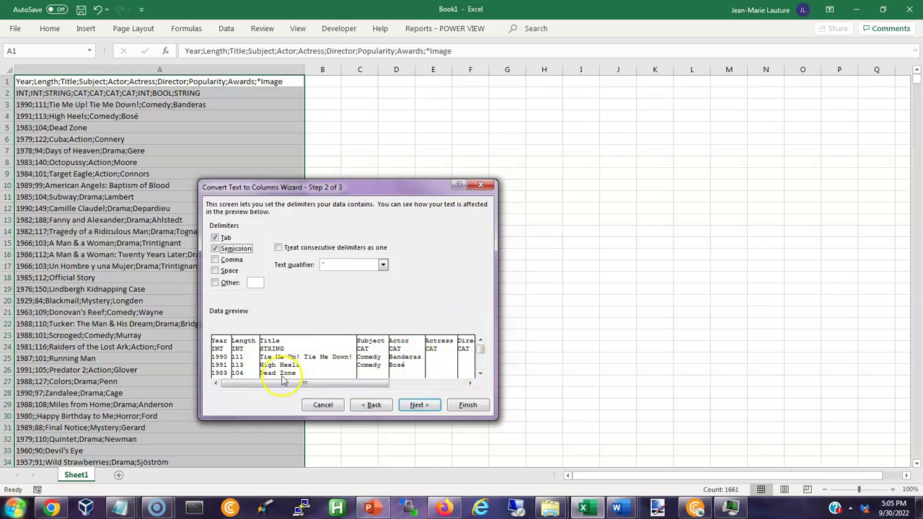
{"action": "left_click", "coordinate": [317, 370]}
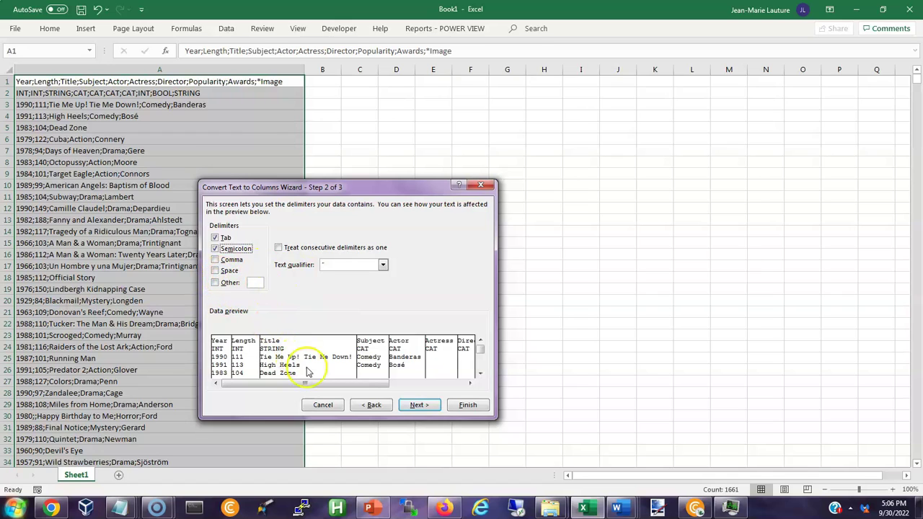
{"action": "left_click", "coordinate": [418, 406]}
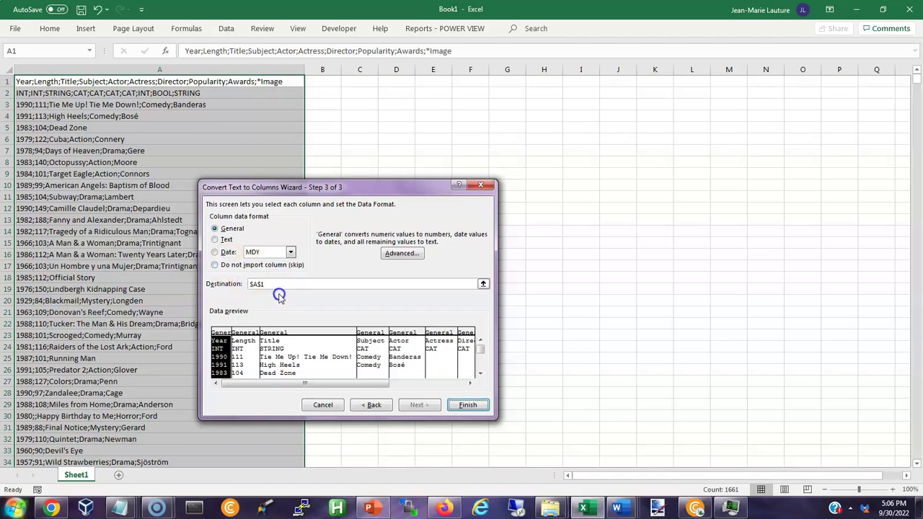
Replace the $A$1 destination by picking cell B1 on the sheet
{"action": "left_click", "coordinate": [280, 297]}
{"action": "left_click", "coordinate": [277, 284]}
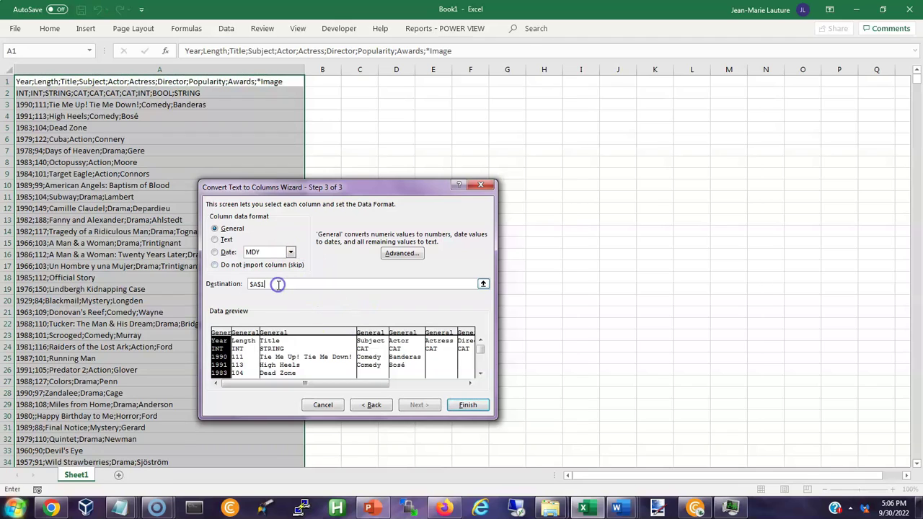
{"action": "left_click", "coordinate": [249, 289]}
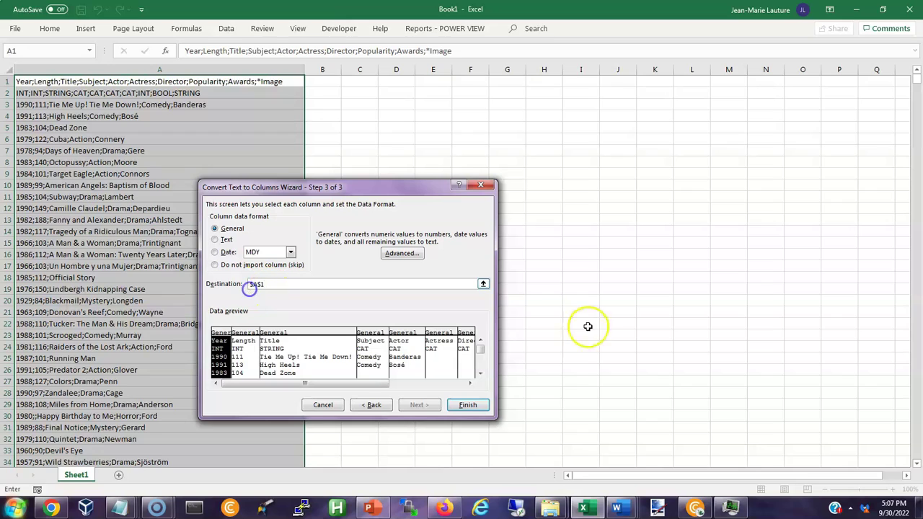
{"action": "left_click", "coordinate": [483, 284]}
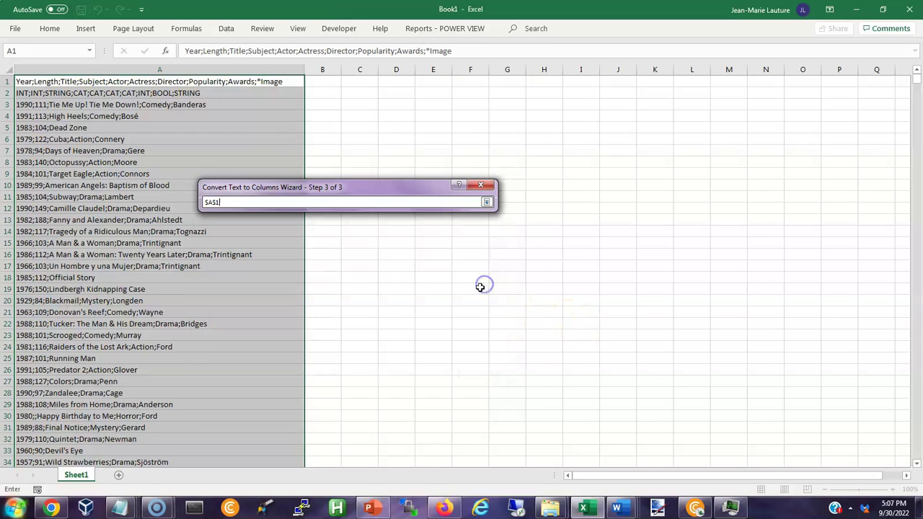
{"action": "left_click", "coordinate": [325, 84]}
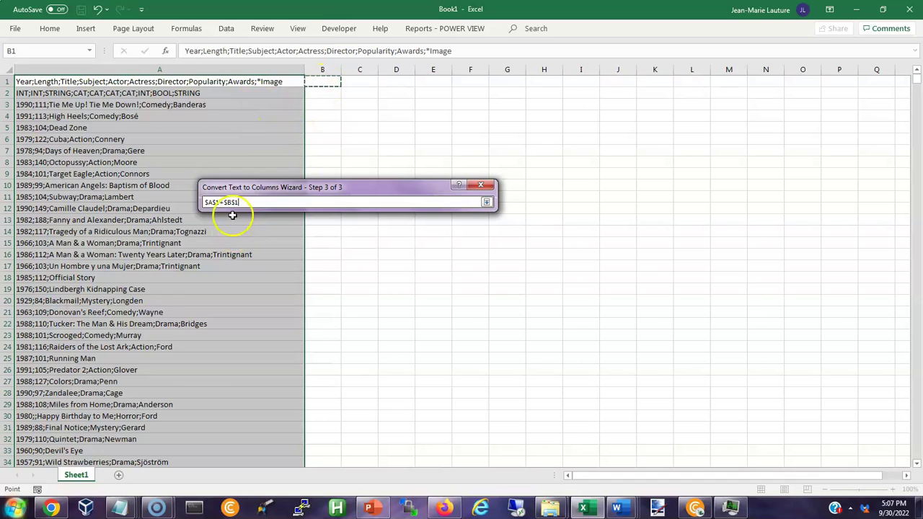
{"action": "left_click_drag", "start_coordinate": [219, 203], "coordinate": [199, 206]}
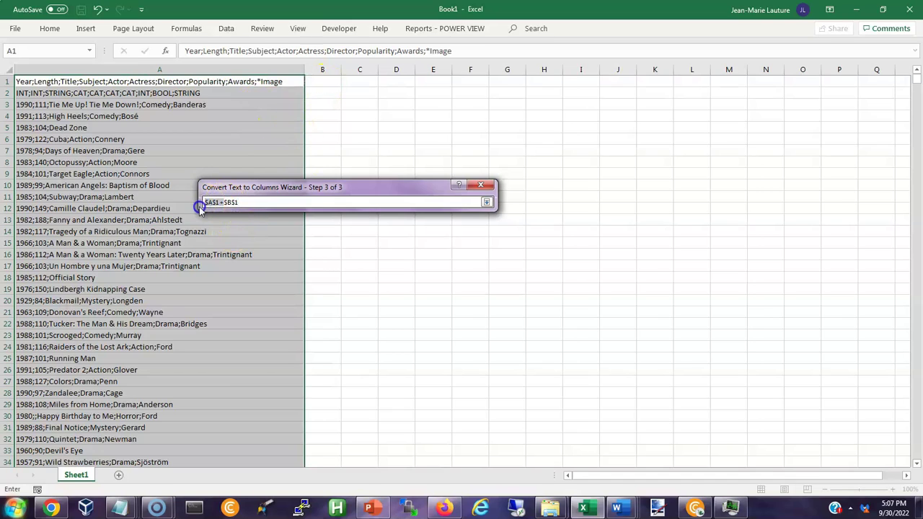
{"action": "key", "text": "BackSpace"}
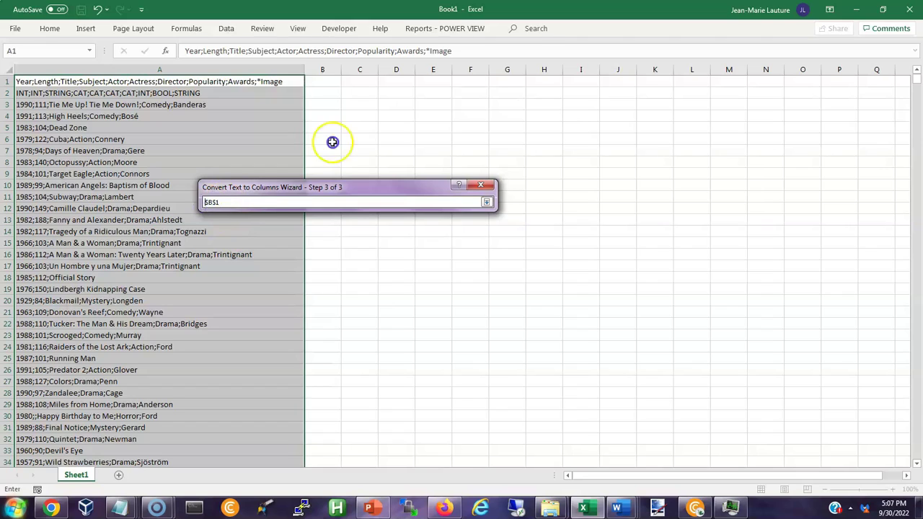
{"action": "left_click", "coordinate": [331, 84]}
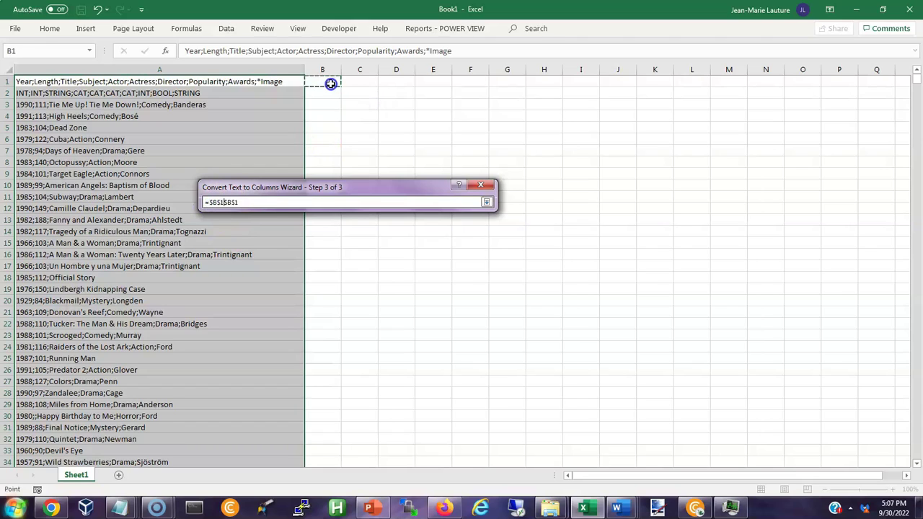
{"action": "key", "text": "F2"}
{"action": "left_click", "coordinate": [330, 84]}
{"action": "key", "text": "F2"}
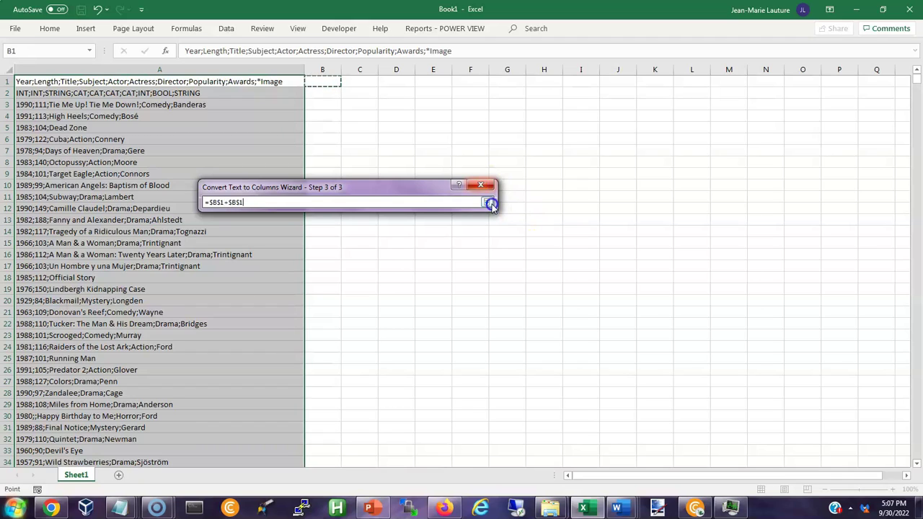
{"action": "left_click", "coordinate": [487, 202]}
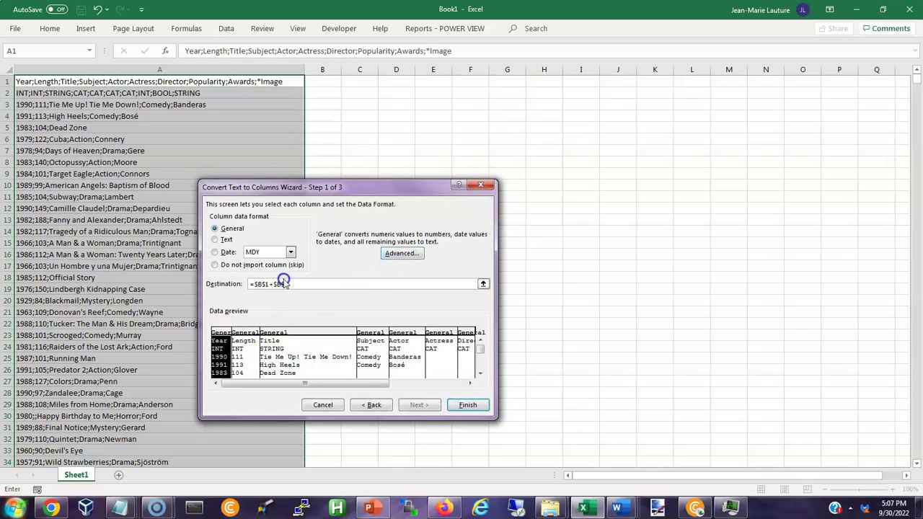
Make the destination =$B$1 and finish splitting the records into columns B to K
{"action": "left_click_drag", "start_coordinate": [257, 284], "coordinate": [290, 284]}
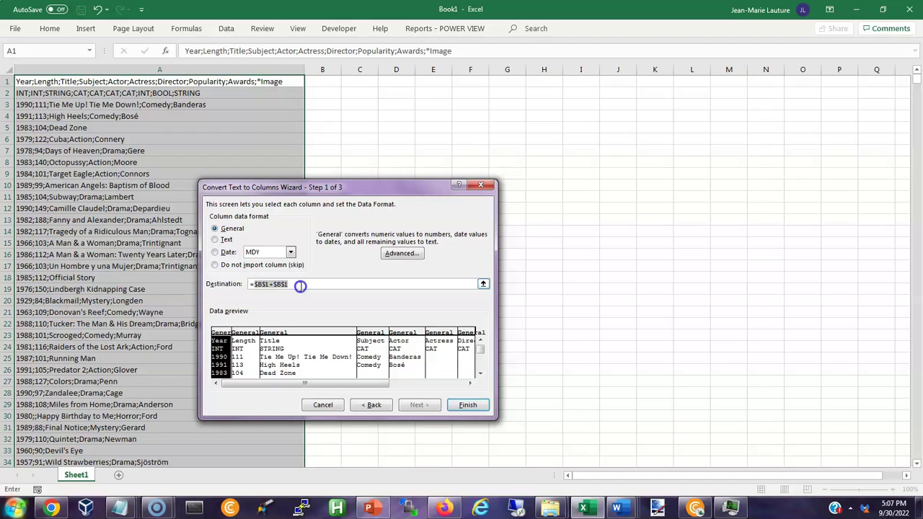
{"action": "type", "text": "$"}
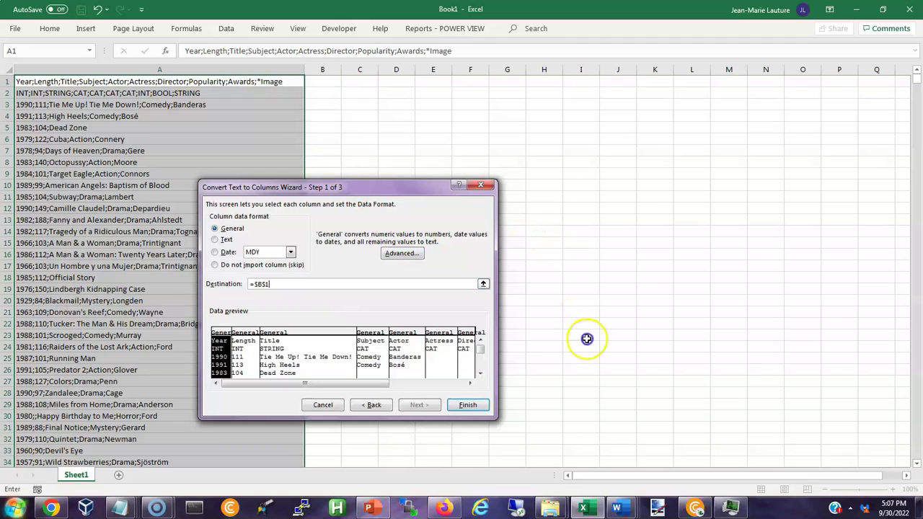
{"action": "left_click", "coordinate": [243, 357]}
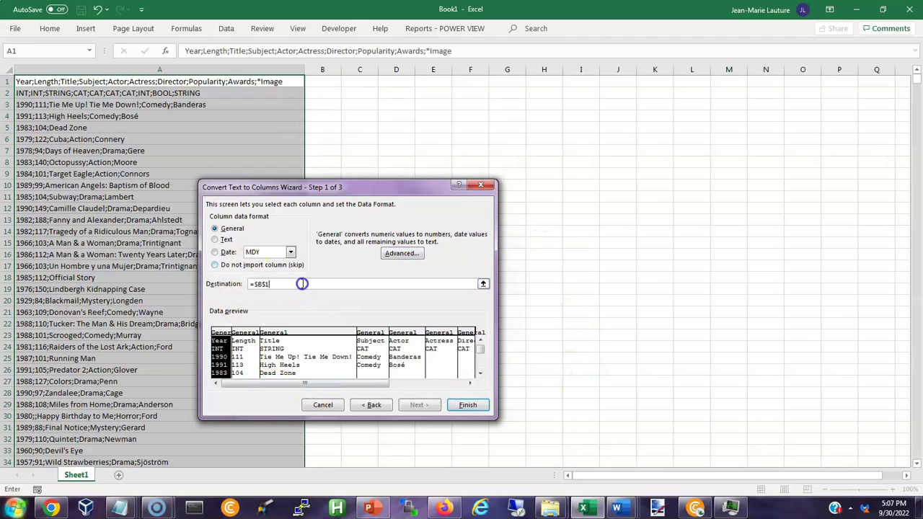
{"action": "left_click", "coordinate": [469, 406]}
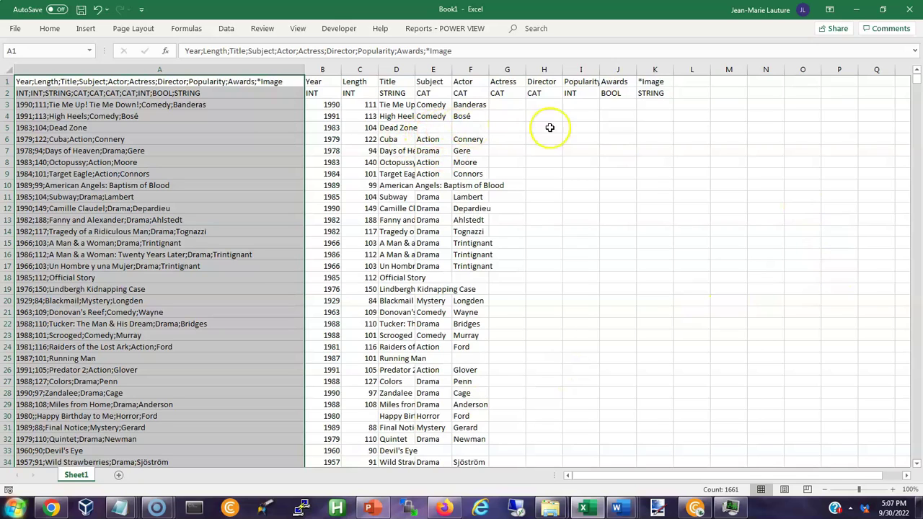
Point out the new Year, Length and Title column headings
{"action": "left_click", "coordinate": [325, 82]}
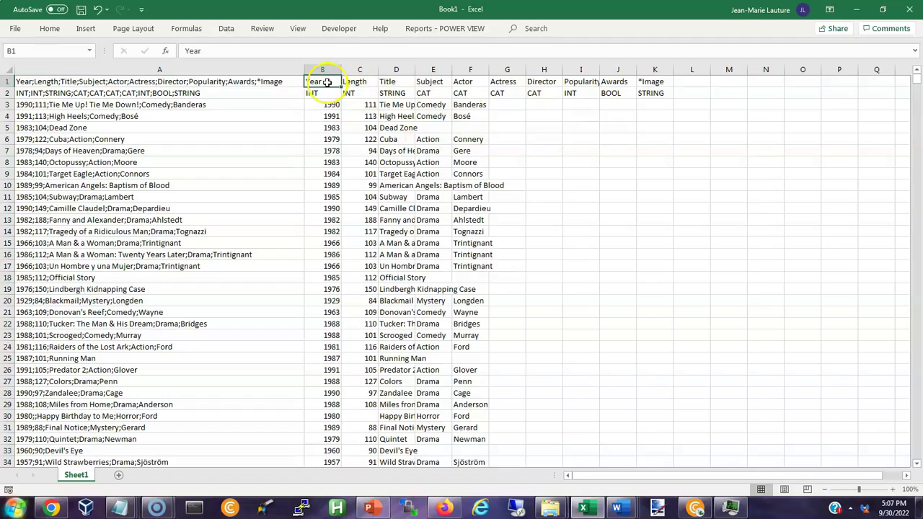
{"action": "left_click", "coordinate": [365, 84]}
{"action": "left_click", "coordinate": [388, 86]}
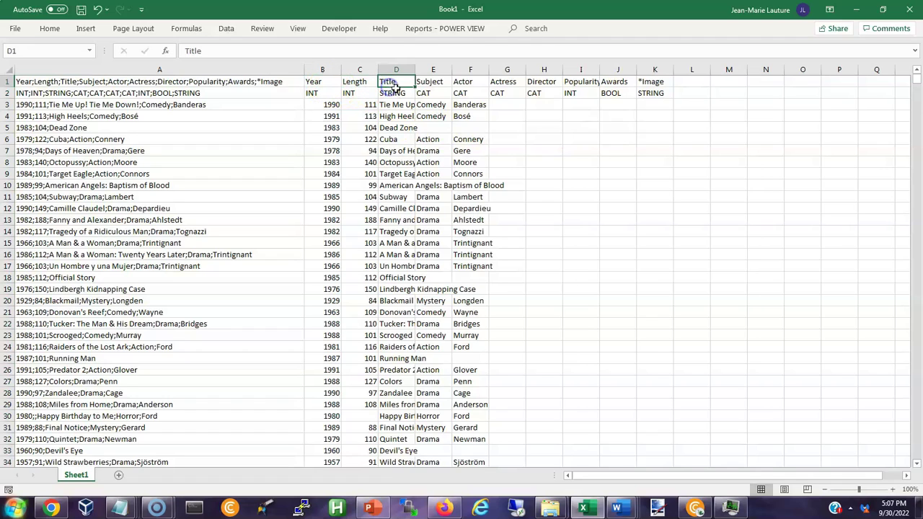
{"action": "key", "text": "Left"}
{"action": "key", "text": "Left"}
{"action": "key", "text": "Left"}
{"action": "key", "text": "Right"}
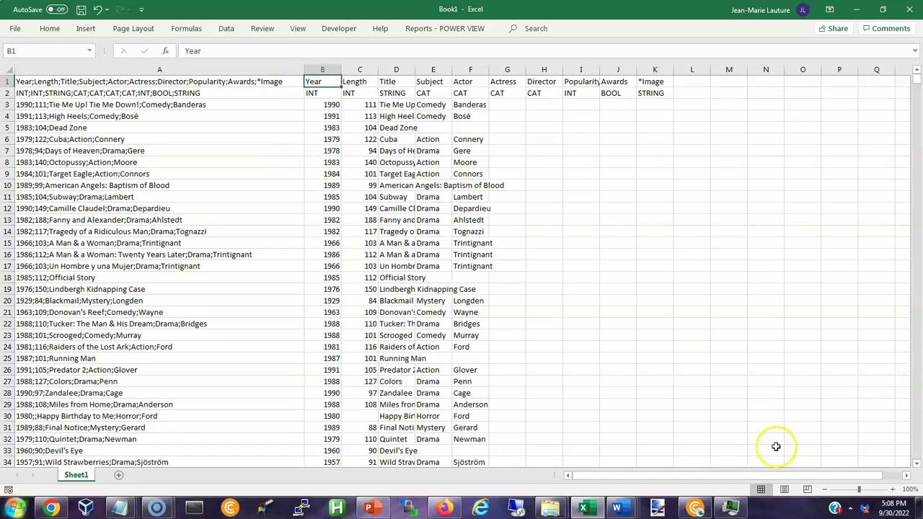
Zoom the sheet in toward 150% to read the headings
{"action": "left_click", "coordinate": [889, 490]}
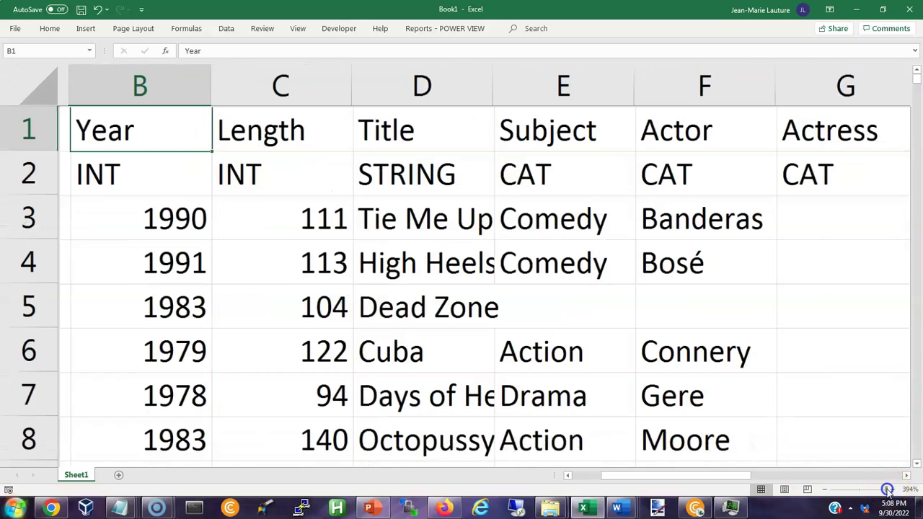
{"action": "left_click", "coordinate": [849, 489]}
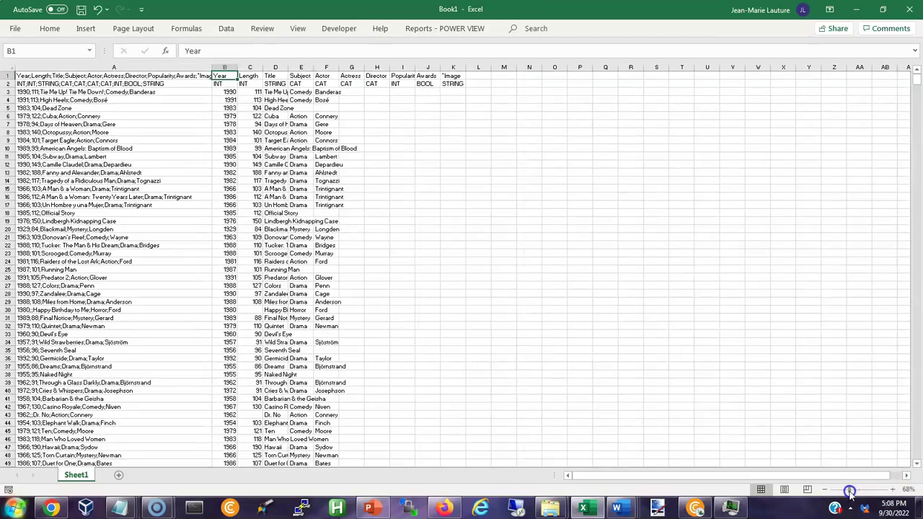
{"action": "left_click", "coordinate": [894, 490]}
{"action": "left_click", "coordinate": [894, 490]}
{"action": "left_click", "coordinate": [894, 490]}
{"action": "left_click", "coordinate": [895, 489]}
{"action": "left_click", "coordinate": [894, 490]}
{"action": "left_click", "coordinate": [895, 490]}
{"action": "left_click", "coordinate": [894, 489]}
{"action": "left_click", "coordinate": [895, 490]}
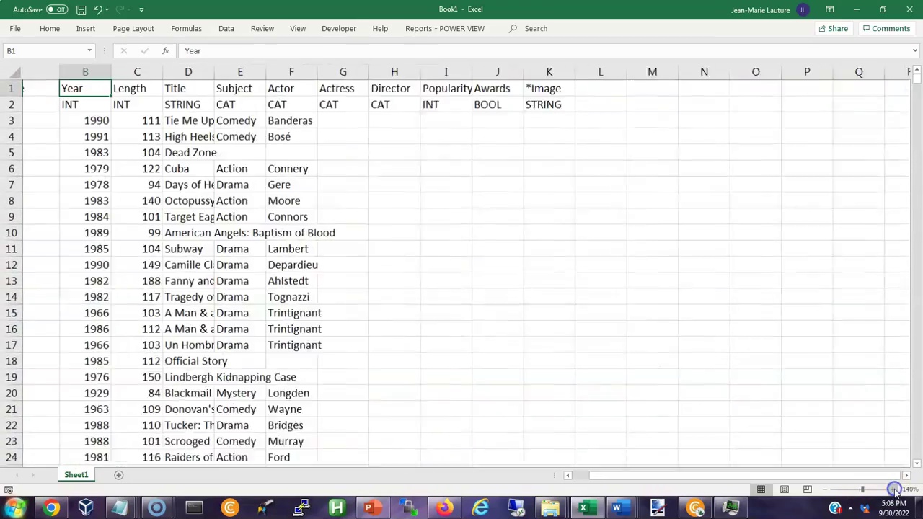
{"action": "left_click", "coordinate": [894, 490]}
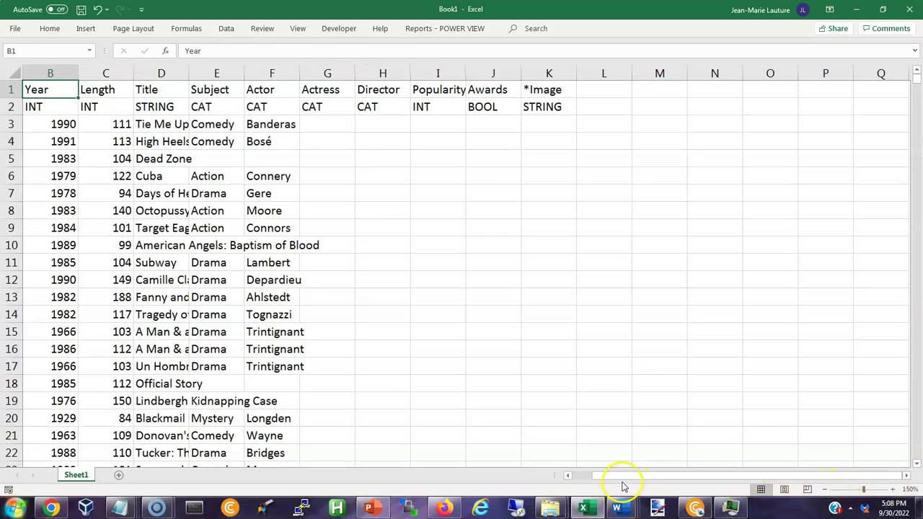
{"action": "left_click_drag", "start_coordinate": [603, 477], "coordinate": [571, 479]}
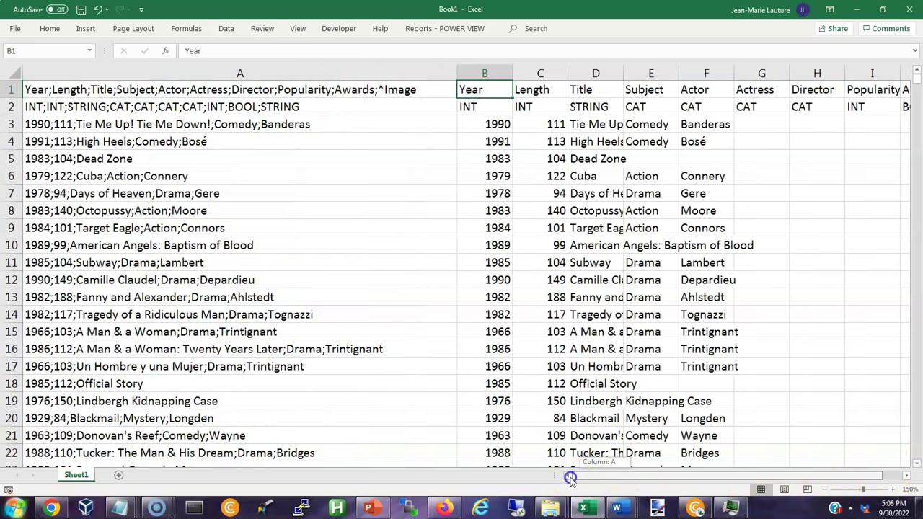
Compare the original joined text in A1 with the Popularity, Awards and *Image headings
{"action": "left_click", "coordinate": [38, 90]}
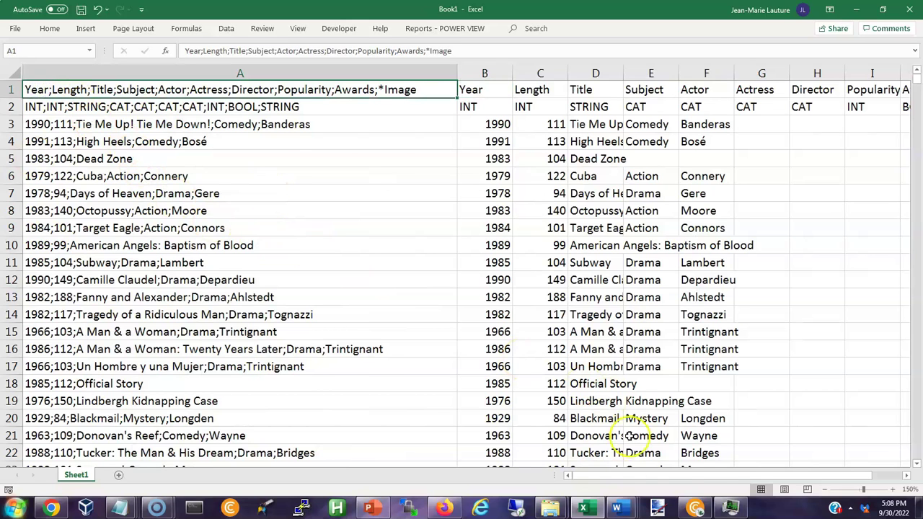
{"action": "left_click_drag", "start_coordinate": [732, 475], "coordinate": [754, 476]}
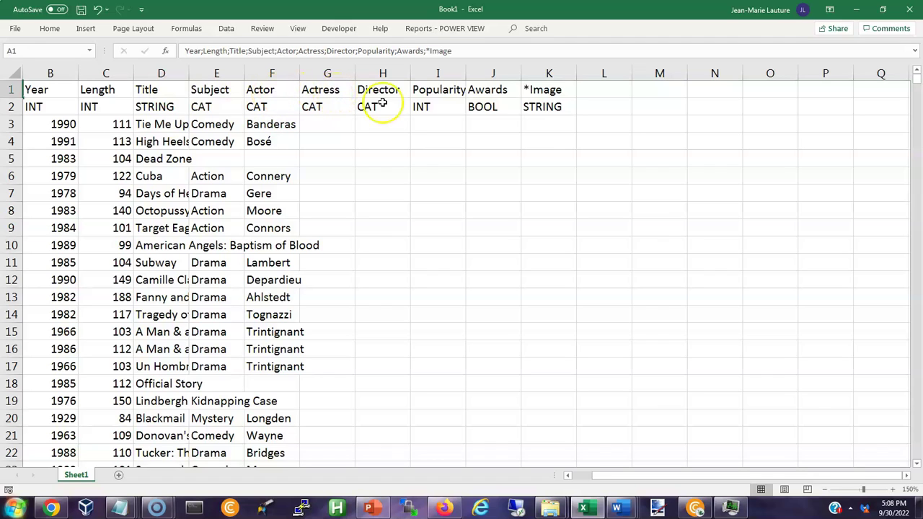
{"action": "left_click", "coordinate": [437, 89]}
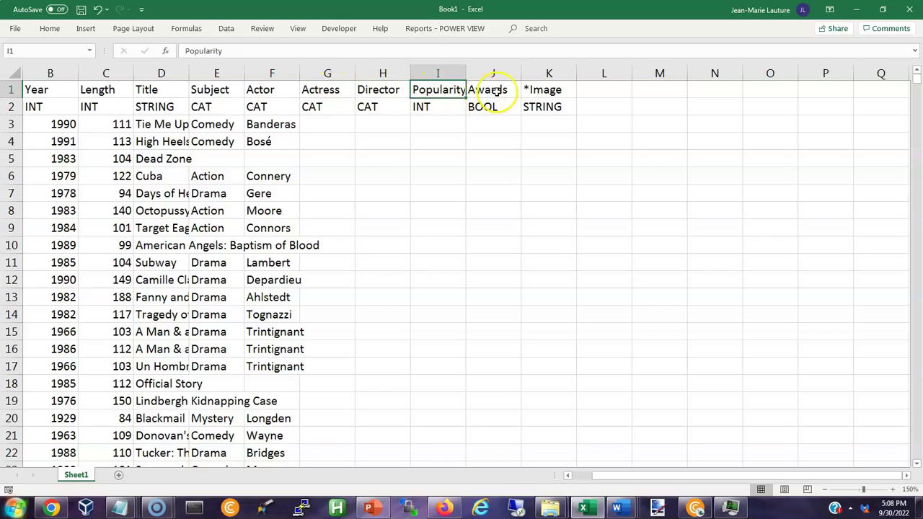
{"action": "left_click", "coordinate": [490, 90]}
{"action": "left_click", "coordinate": [544, 90]}
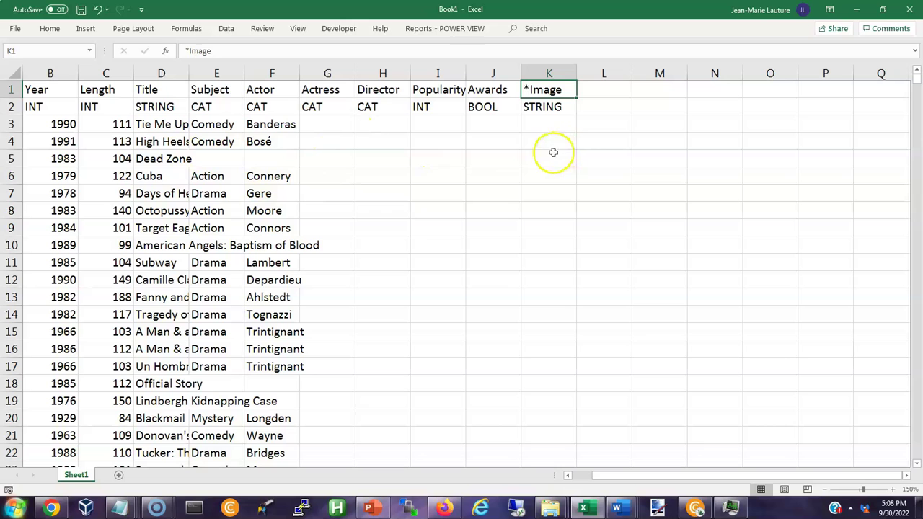
Page down through the film records to the last row, 1661, across to column J
{"action": "left_click", "coordinate": [345, 215]}
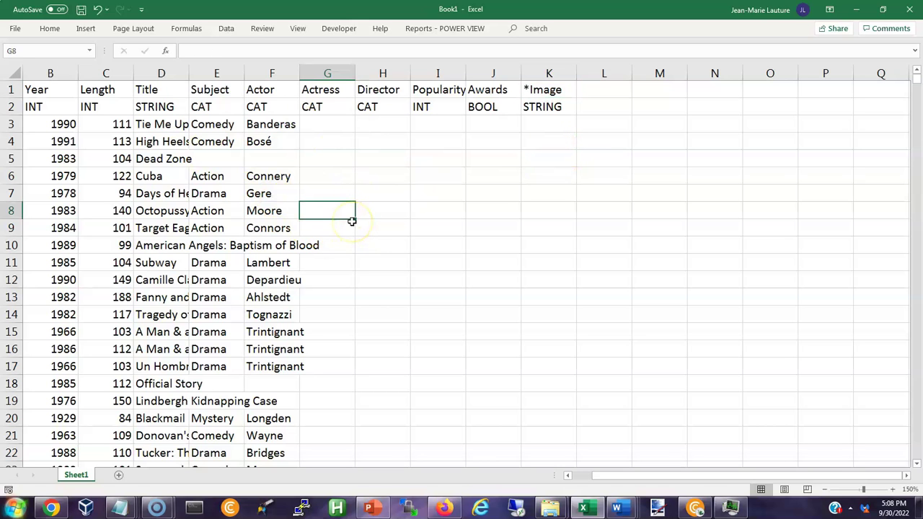
{"action": "key", "text": "Page_Down"}
{"action": "key", "text": "Page_Down"}
{"action": "key", "text": "Page_Down"}
{"action": "key", "text": "Page_Down"}
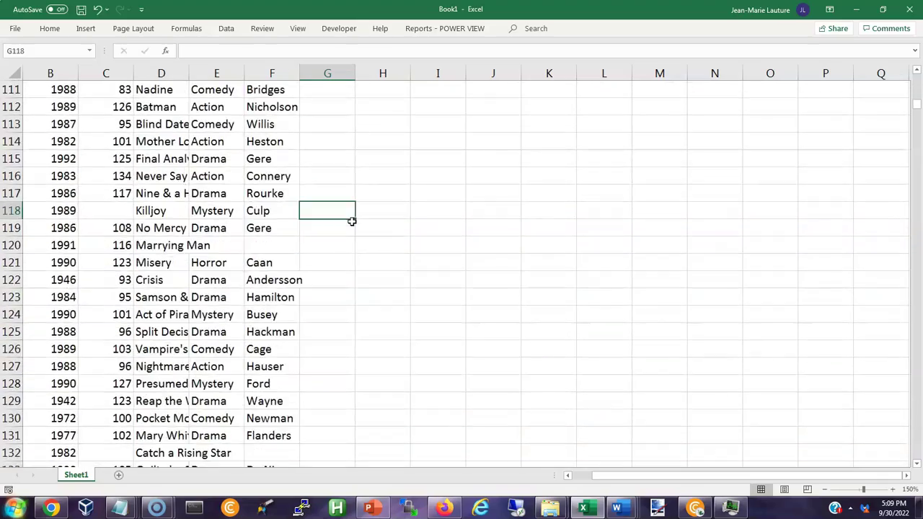
{"action": "key", "text": "Page_Down"}
{"action": "key", "text": "Page_Down"}
{"action": "key", "text": "Page_Down"}
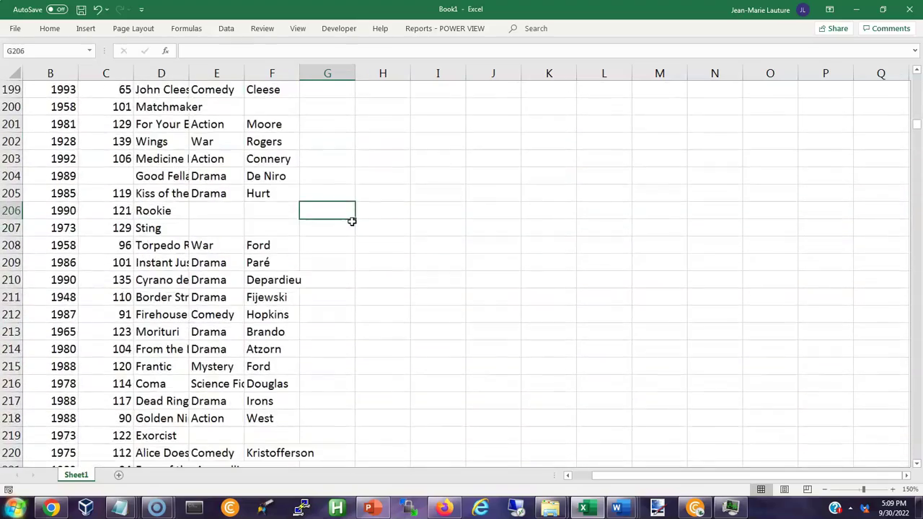
{"action": "key", "text": "Page_Down"}
{"action": "key", "text": "Page_Down"}
{"action": "key", "text": "Page_Down"}
{"action": "key", "text": "Page_Down"}
{"action": "key", "text": "Page_Down"}
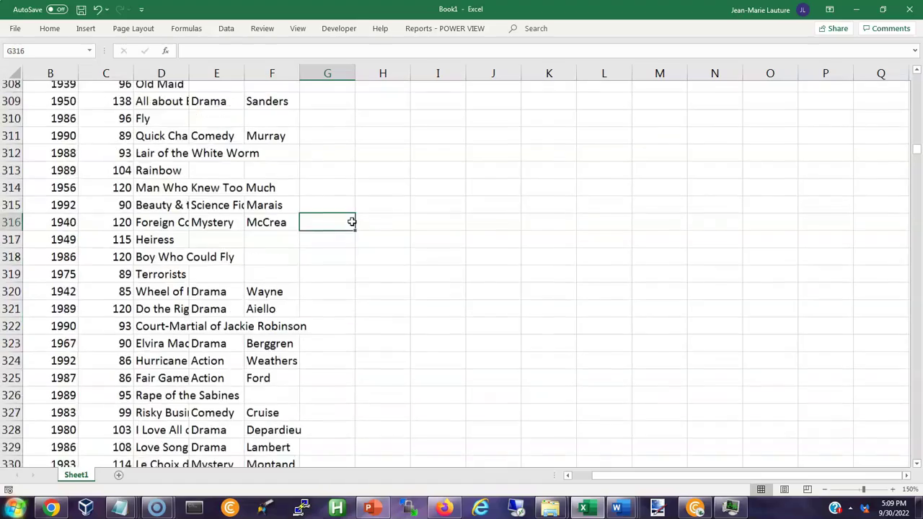
{"action": "key", "text": "Page_Down"}
{"action": "key", "text": "Page_Down"}
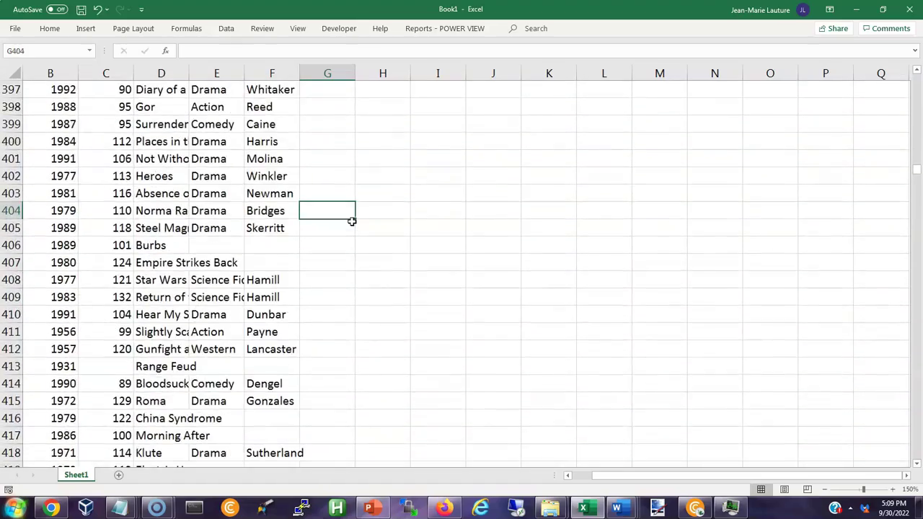
{"action": "key", "text": "Page_Down"}
{"action": "key", "text": "Page_Down"}
{"action": "key", "text": "Page_Down"}
{"action": "key", "text": "Page_Down"}
{"action": "key", "text": "Page_Down"}
{"action": "key", "text": "Page_Down"}
{"action": "key", "text": "Page_Down"}
{"action": "key", "text": "Page_Down"}
{"action": "key", "text": "Page_Down"}
{"action": "key", "text": "Page_Down"}
{"action": "key", "text": "Page_Down"}
{"action": "key", "text": "Page_Down"}
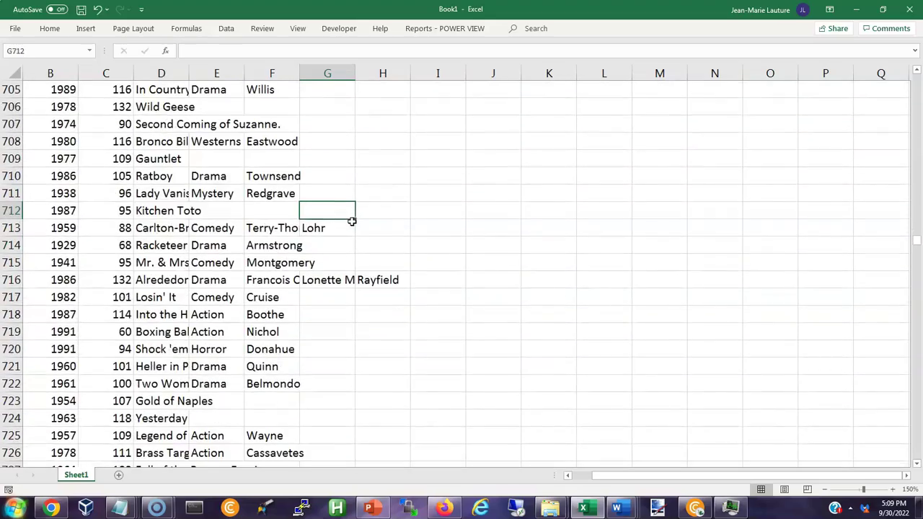
{"action": "key", "text": "Page_Down"}
{"action": "key", "text": "Page_Down"}
{"action": "key", "text": "Page_Down"}
{"action": "key", "text": "Page_Down"}
{"action": "key", "text": "Page_Down"}
{"action": "key", "text": "Page_Down"}
{"action": "key", "text": "Page_Down"}
{"action": "key", "text": "Page_Down"}
{"action": "key", "text": "Page_Down"}
{"action": "key", "text": "Page_Down"}
{"action": "key", "text": "Page_Down"}
{"action": "key", "text": "Page_Down"}
{"action": "key", "text": "Page_Down"}
{"action": "key", "text": "Page_Down"}
{"action": "key", "text": "Page_Down"}
{"action": "key", "text": "Page_Down"}
{"action": "key", "text": "Page_Down"}
{"action": "key", "text": "Page_Down"}
{"action": "key", "text": "Page_Down"}
{"action": "key", "text": "Page_Down"}
{"action": "key", "text": "Page_Down"}
{"action": "key", "text": "Page_Down"}
{"action": "key", "text": "Page_Down"}
{"action": "key", "text": "Page_Down"}
{"action": "key", "text": "Page_Down"}
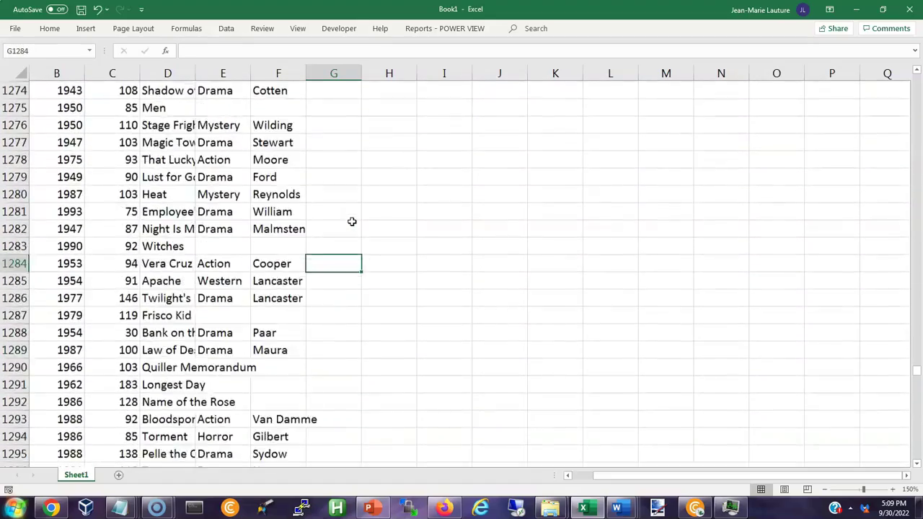
{"action": "key", "text": "Page_Down"}
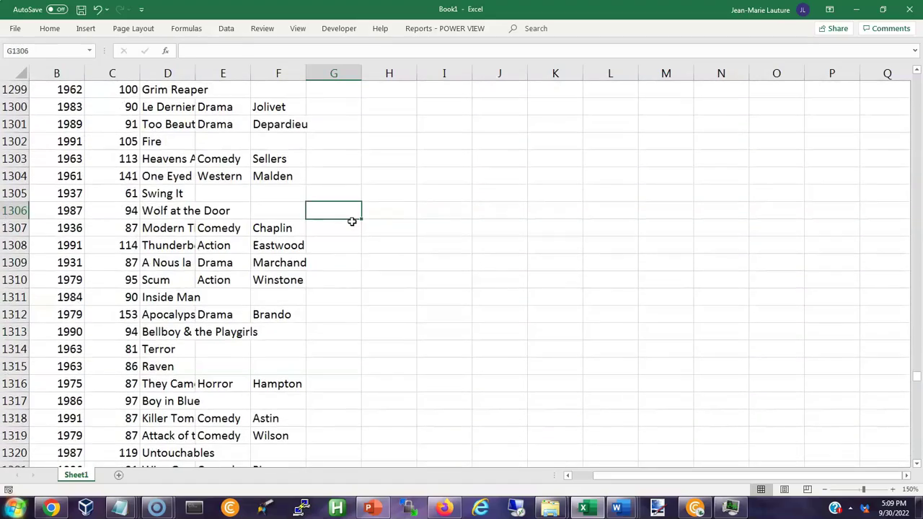
{"action": "key", "text": "Left"}
{"action": "key", "text": "Left"}
{"action": "key", "text": "Left"}
{"action": "key", "text": "Left"}
{"action": "key", "text": "Left"}
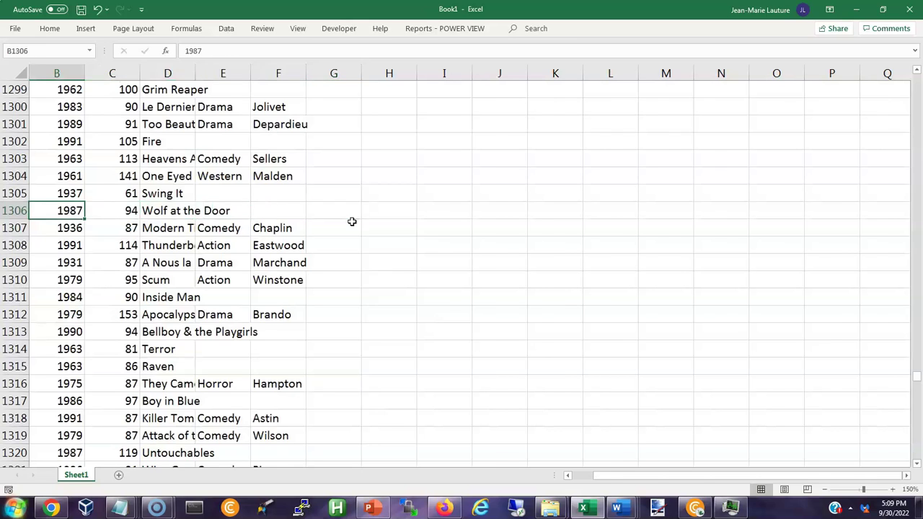
{"action": "key", "text": "Left"}
{"action": "key", "text": "Right"}
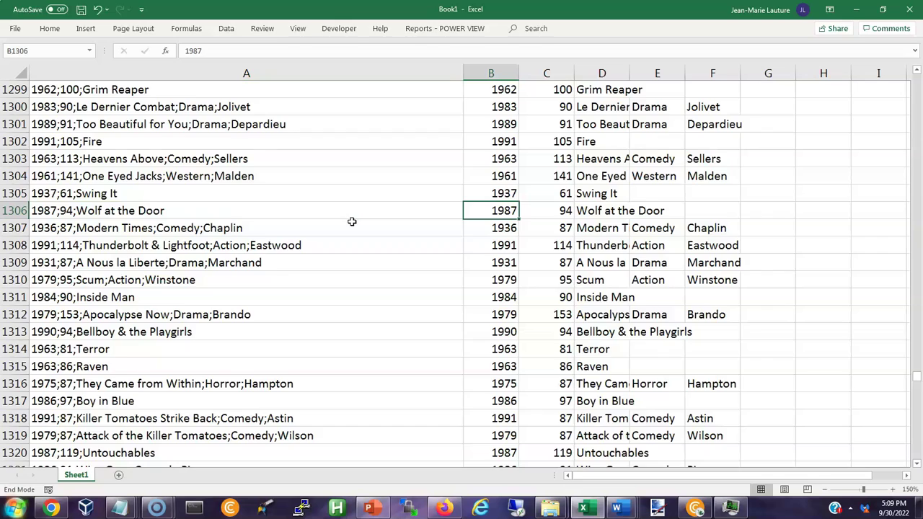
{"action": "key", "text": "Down"}
{"action": "key", "text": "Right"}
{"action": "key", "text": "Right"}
{"action": "key", "text": "Right"}
{"action": "key", "text": "Right"}
{"action": "key", "text": "Right"}
{"action": "key", "text": "Right"}
{"action": "key", "text": "Right"}
{"action": "key", "text": "Right"}
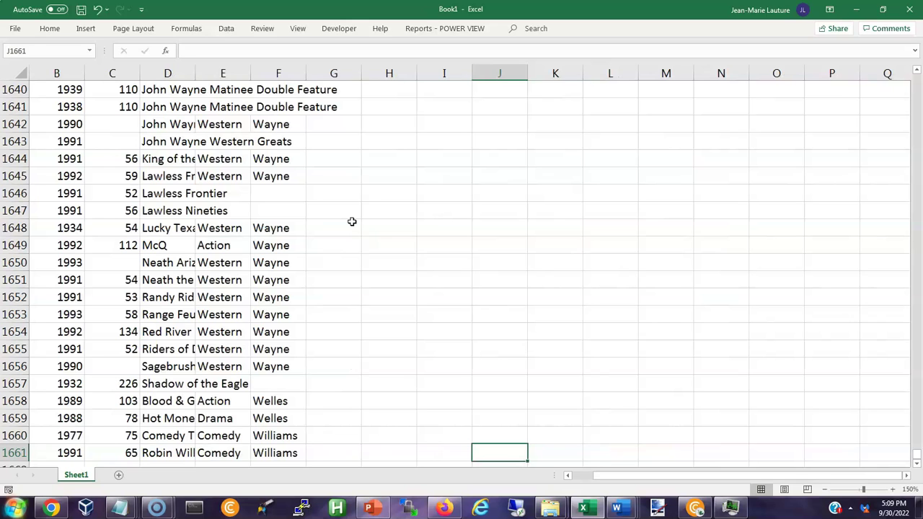
{"action": "key", "text": "Up"}
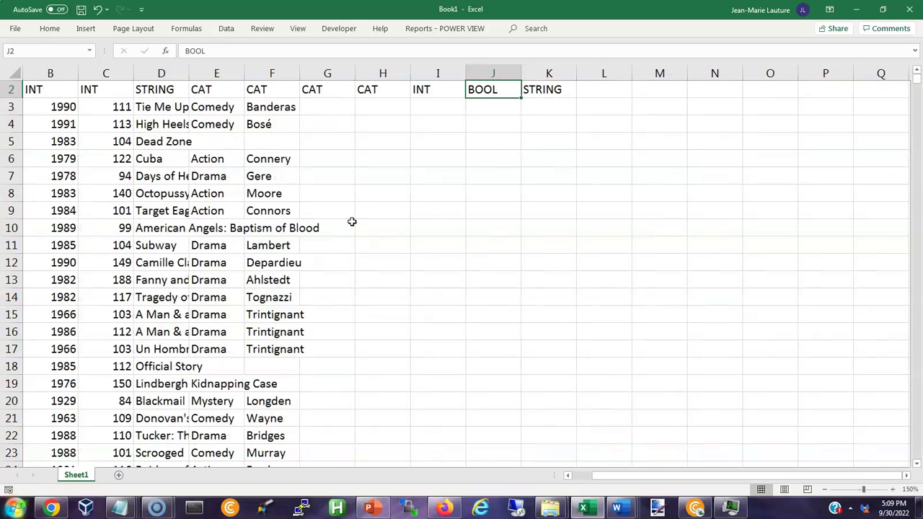
{"action": "scroll", "coordinate": [623, 169], "scroll_direction": "up", "scroll_amount": 1}
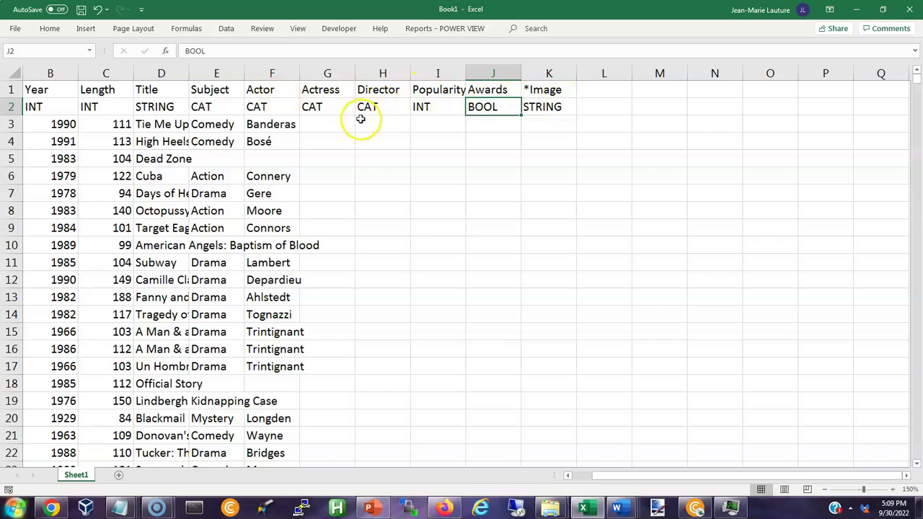
{"action": "left_click", "coordinate": [53, 91]}
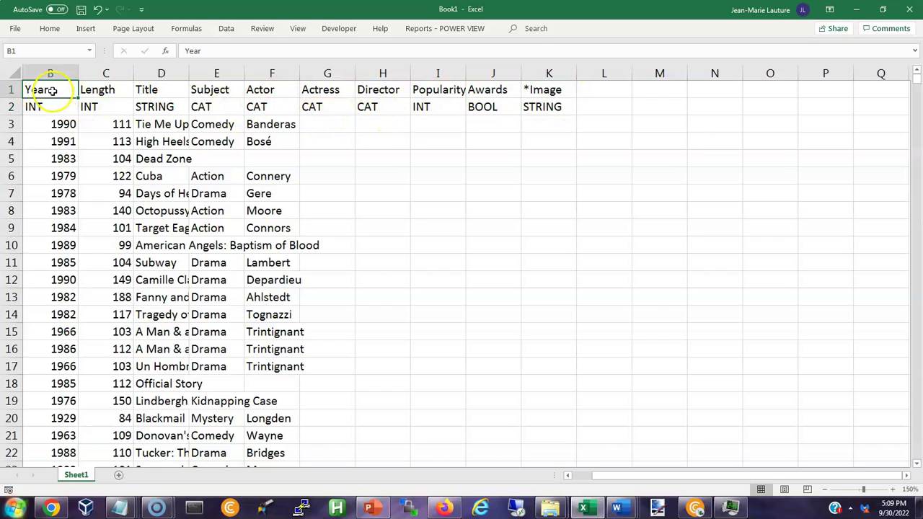
{"action": "left_click", "coordinate": [106, 90]}
{"action": "left_click", "coordinate": [151, 91]}
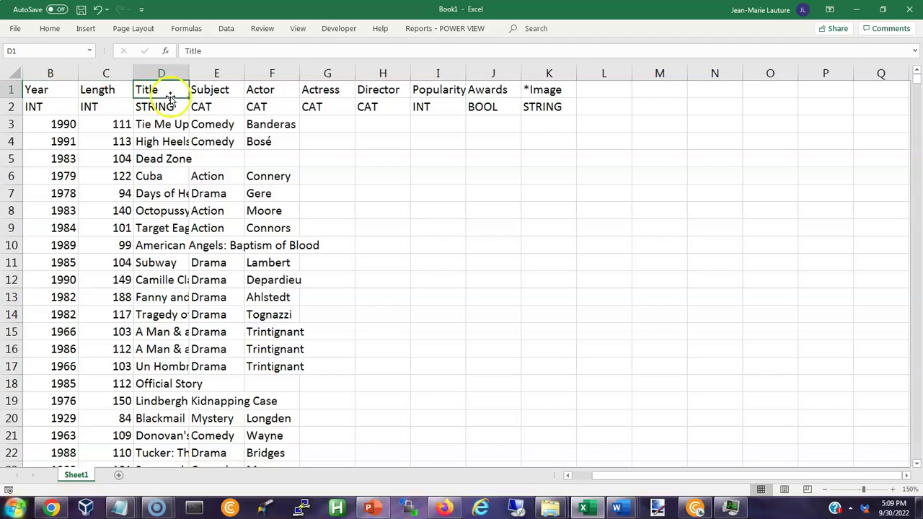
{"action": "left_click", "coordinate": [209, 92]}
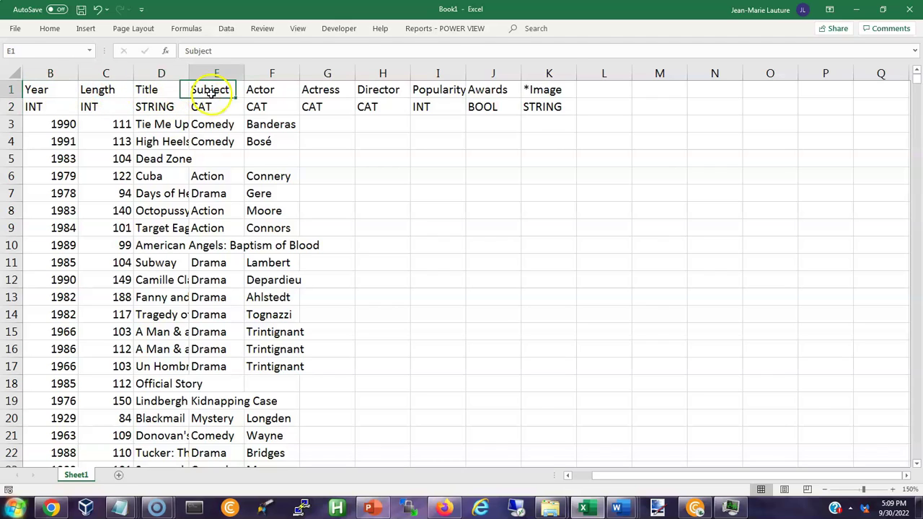
{"action": "left_click", "coordinate": [265, 94]}
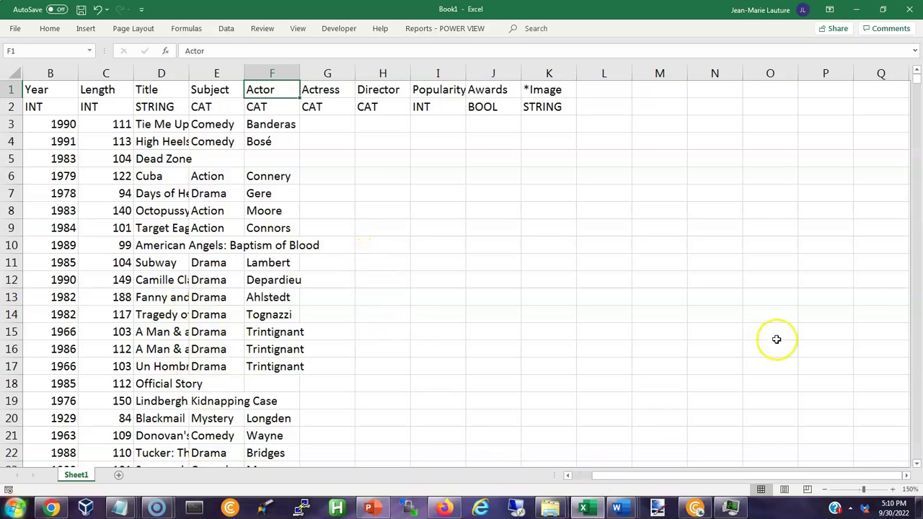
{"action": "left_click_drag", "start_coordinate": [645, 475], "coordinate": [579, 475]}
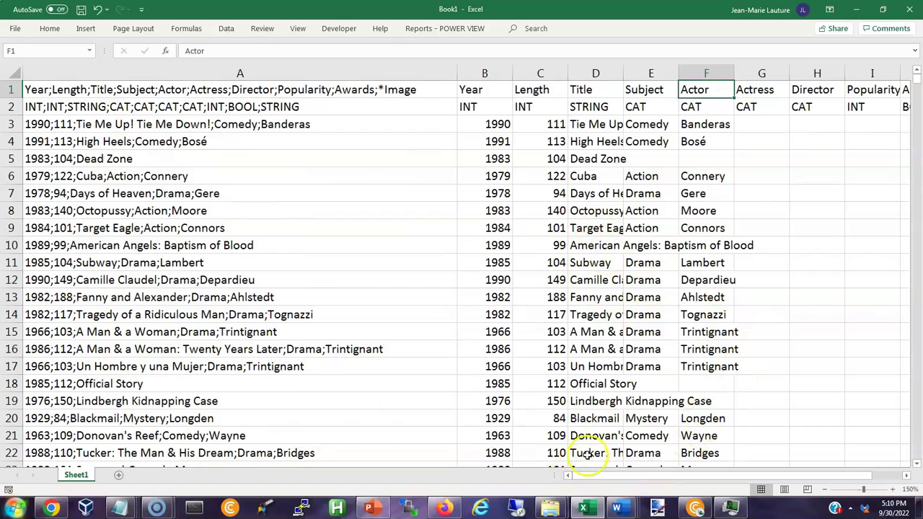
Zoom the films sheet back to 100% and open the File Home page
{"action": "left_click", "coordinate": [826, 489]}
{"action": "left_click", "coordinate": [826, 490]}
{"action": "left_click", "coordinate": [825, 490]}
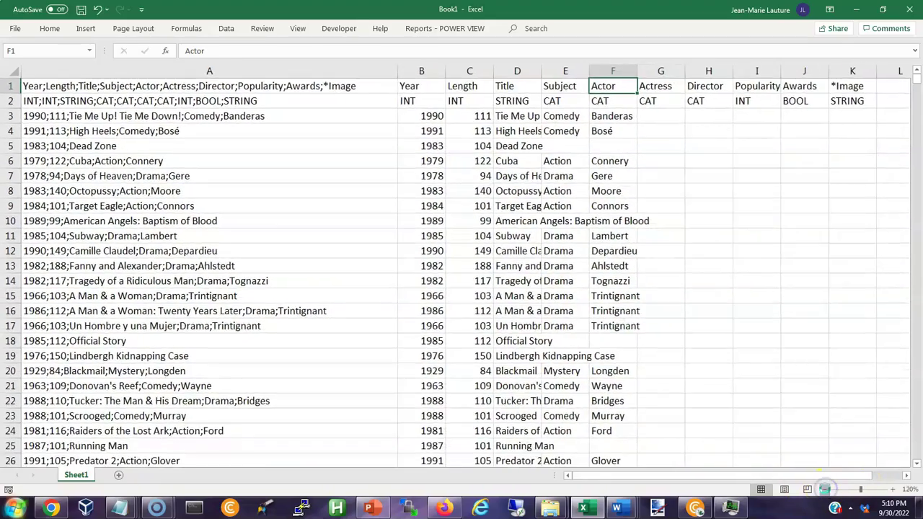
{"action": "left_click", "coordinate": [826, 489]}
{"action": "left_click", "coordinate": [826, 490]}
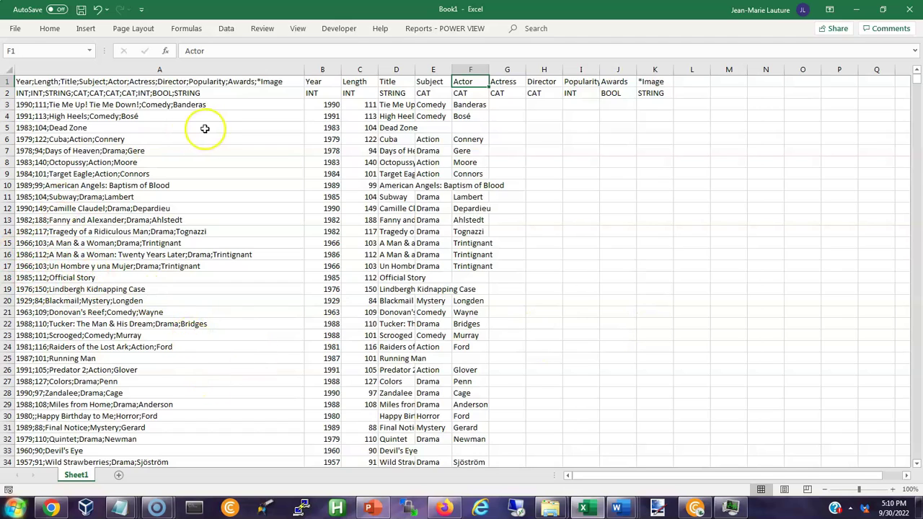
{"action": "left_click", "coordinate": [15, 29]}
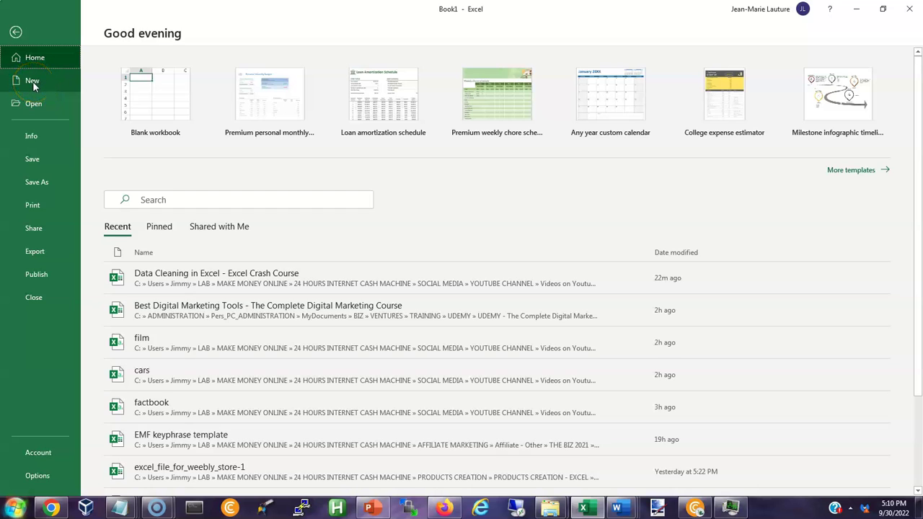
Create a new blank workbook, Book2, from File > New
{"action": "left_click", "coordinate": [32, 80]}
{"action": "left_click", "coordinate": [161, 126]}
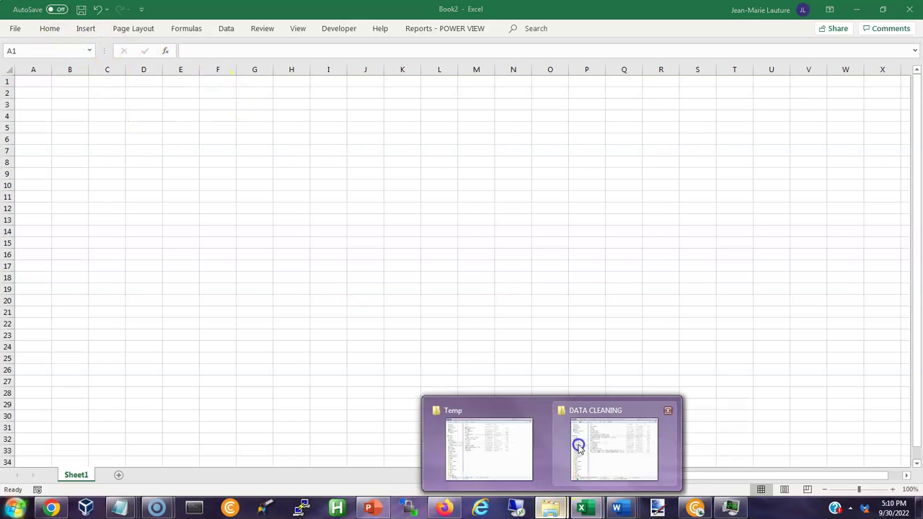
Copy the C:\ADMINISTRATION\Temp path from Explorer and minimize it to return to Book2
{"action": "mouse_move", "coordinate": [549, 509]}
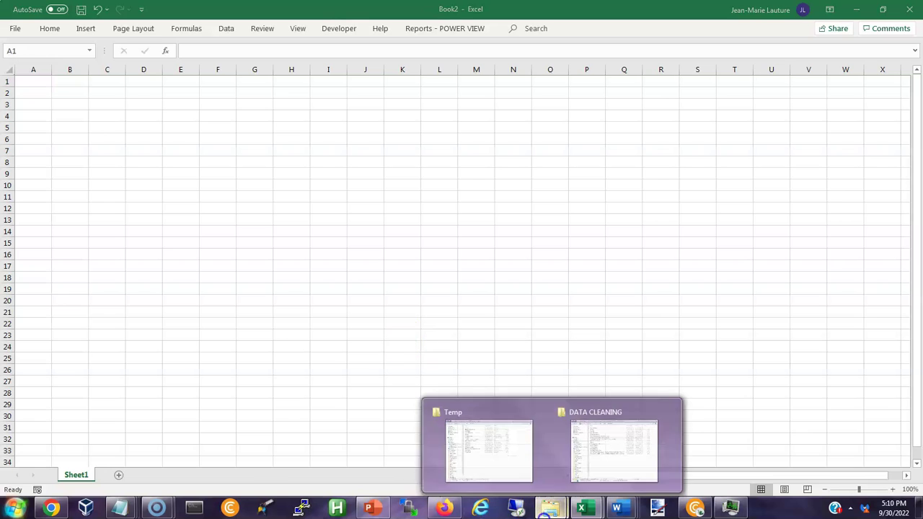
{"action": "left_click", "coordinate": [530, 436]}
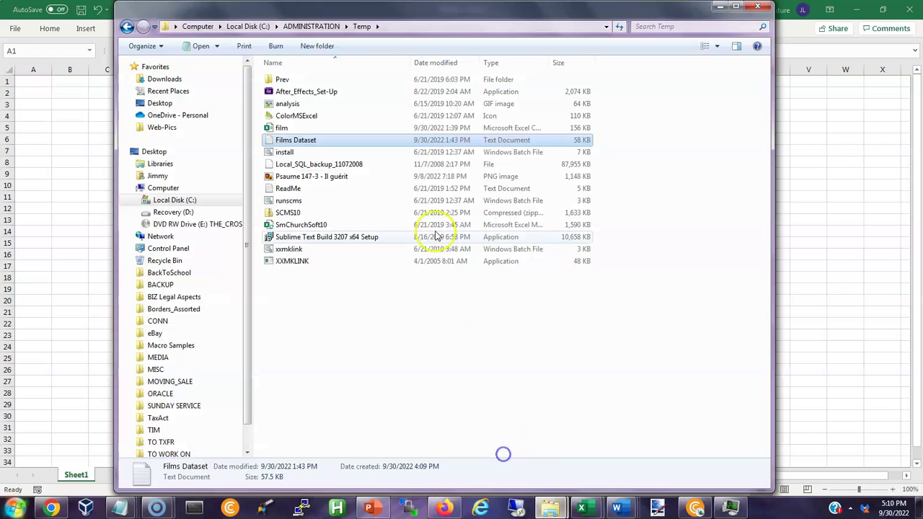
{"action": "left_click", "coordinate": [388, 26]}
{"action": "left_click", "coordinate": [583, 267]}
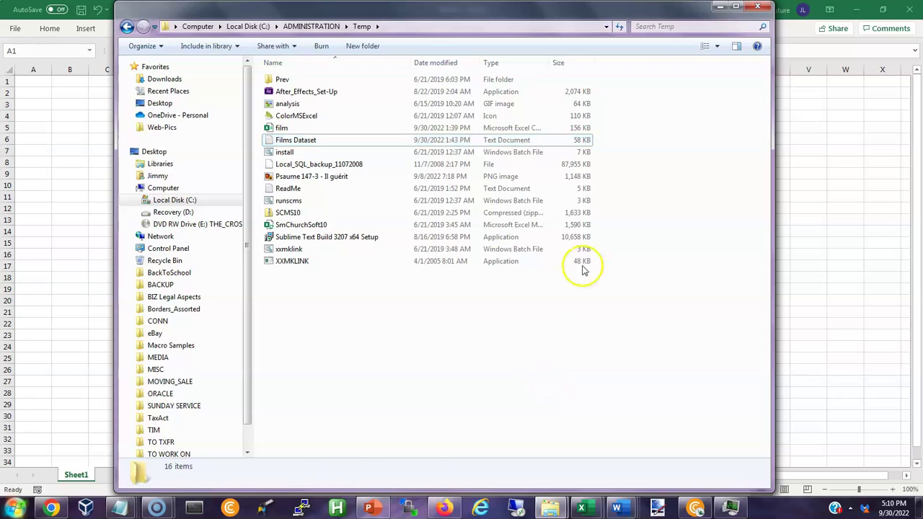
{"action": "left_click", "coordinate": [720, 8]}
{"action": "left_click", "coordinate": [313, 265]}
{"action": "left_click", "coordinate": [409, 325]}
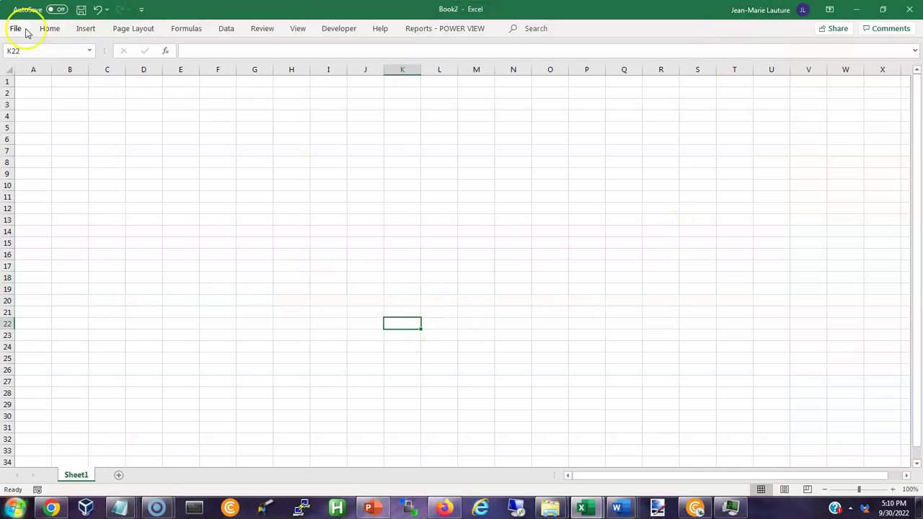
{"action": "left_click", "coordinate": [69, 70]}
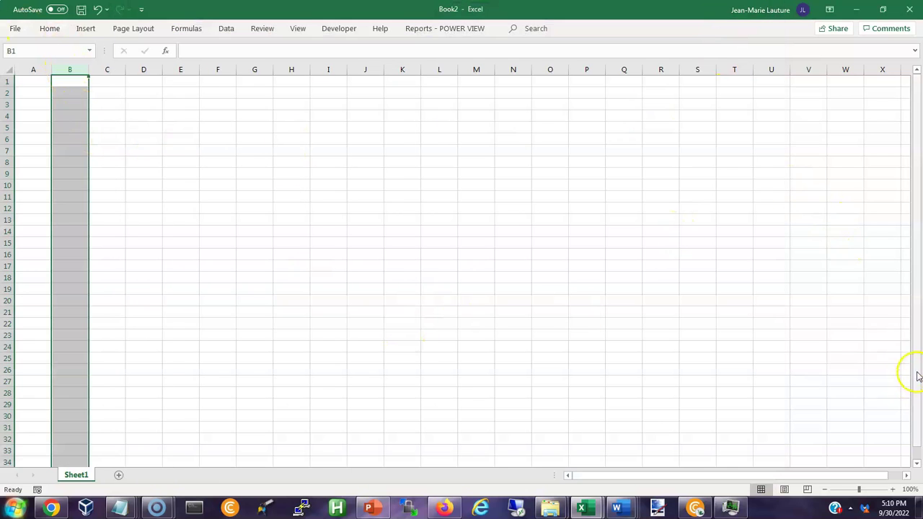
Browse via File > Open to the pasted C:\ADMINISTRATION\Temp folder
{"action": "left_click", "coordinate": [429, 221]}
{"action": "left_click", "coordinate": [13, 28]}
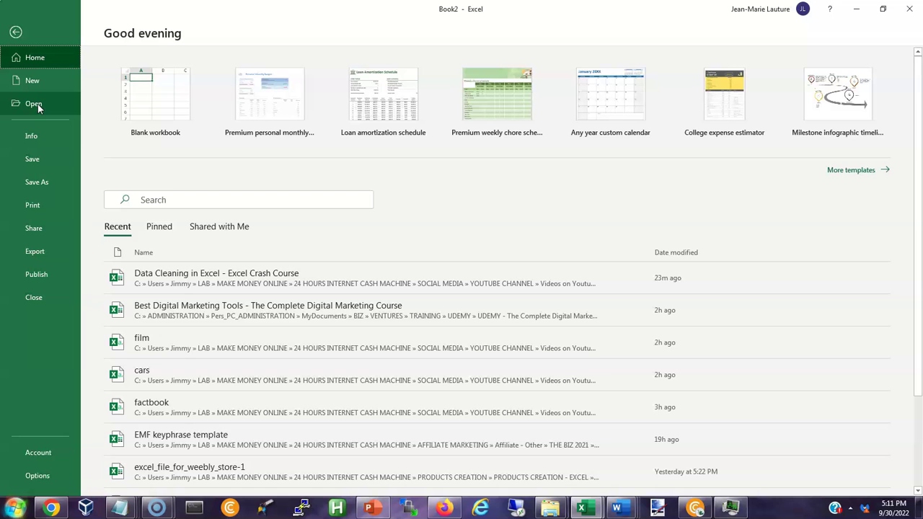
{"action": "left_click", "coordinate": [38, 104]}
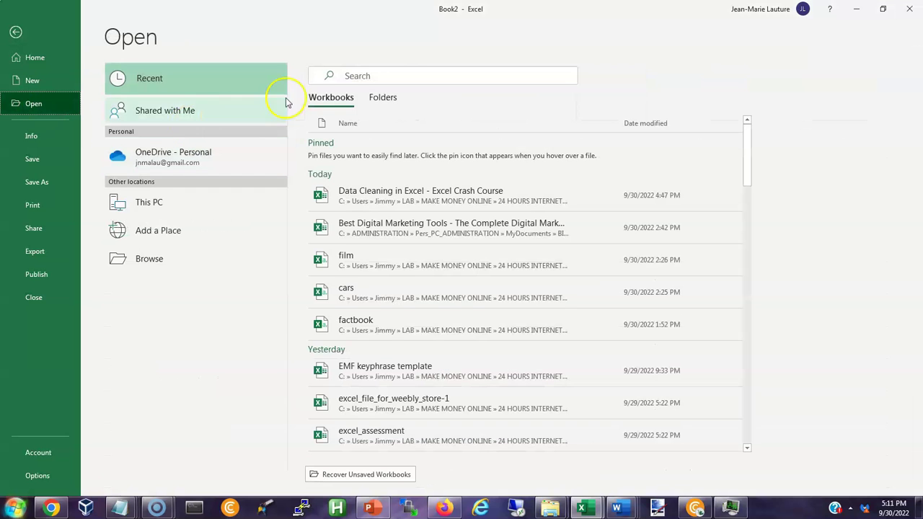
{"action": "left_click", "coordinate": [145, 266]}
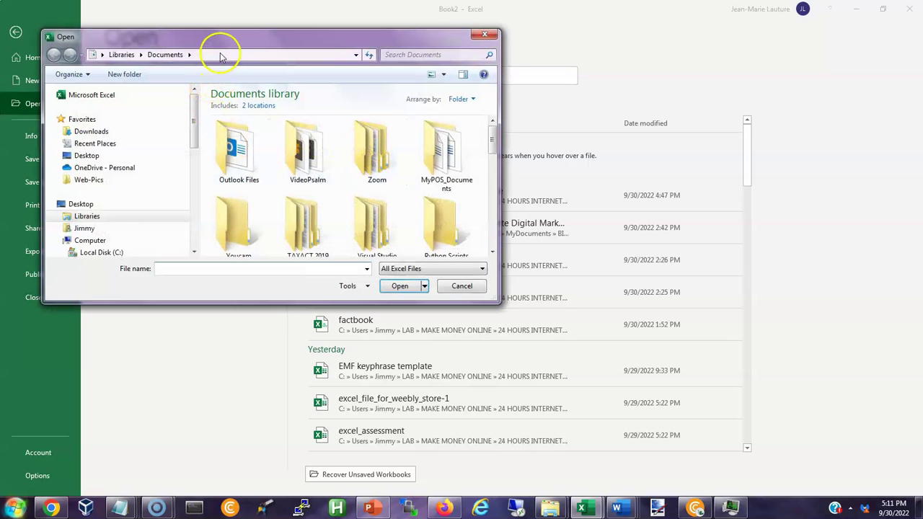
{"action": "left_click", "coordinate": [221, 54]}
{"action": "type", "text": "C:\\ADMINISTRATION\\Temp"}
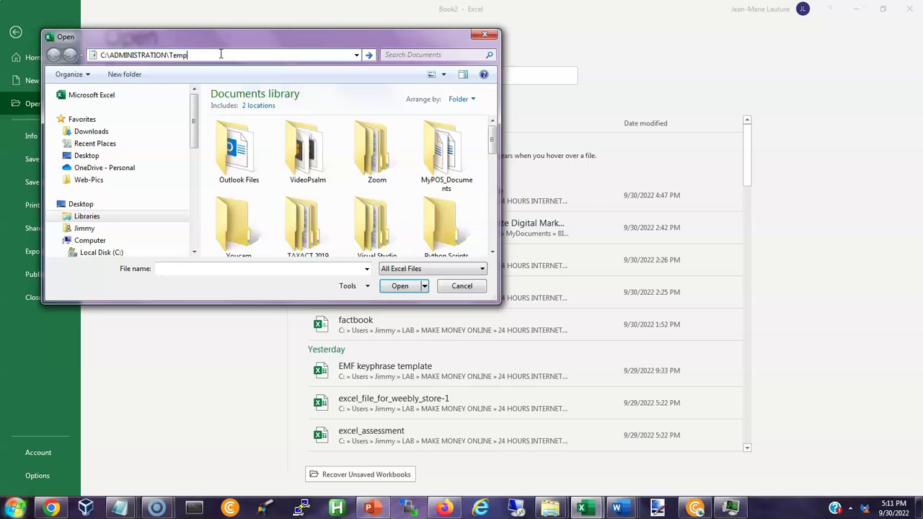
{"action": "key", "text": "Return"}
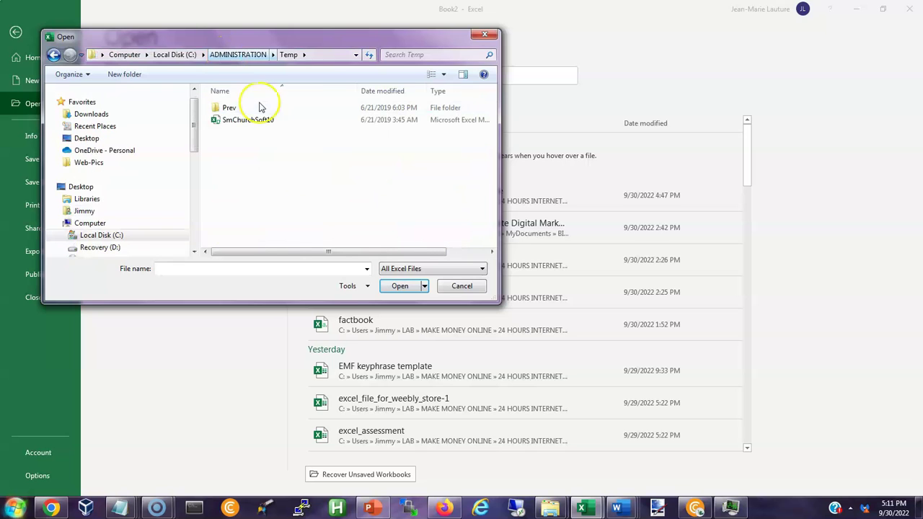
Show All Files and open Films Dataset.txt, launching the Text Import Wizard
{"action": "left_click", "coordinate": [397, 272]}
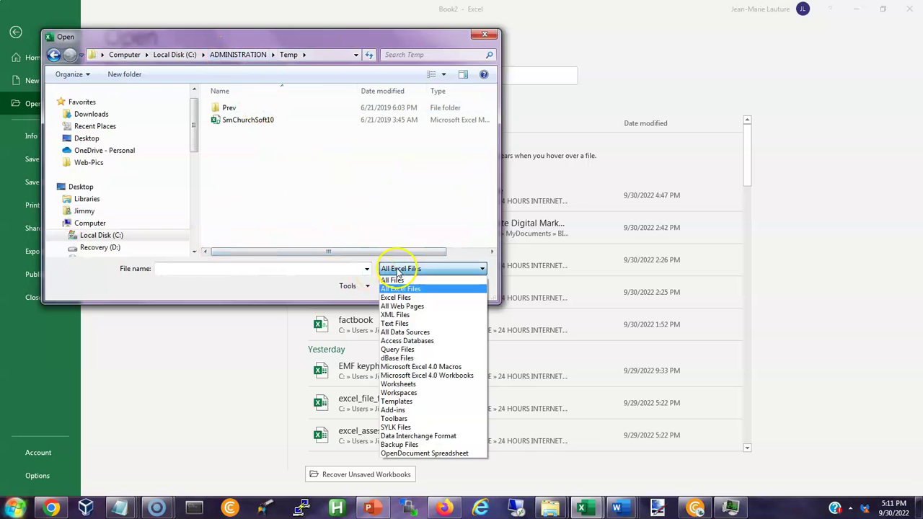
{"action": "left_click", "coordinate": [401, 281]}
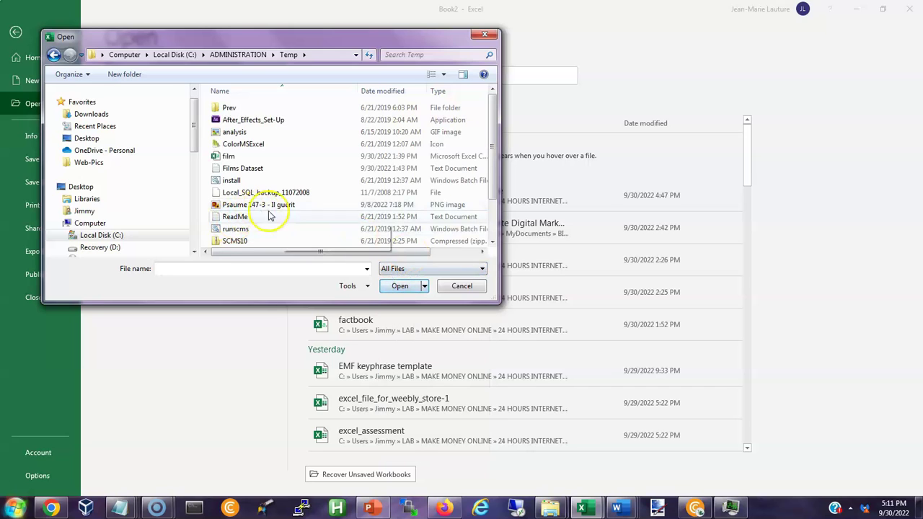
{"action": "left_click", "coordinate": [238, 170]}
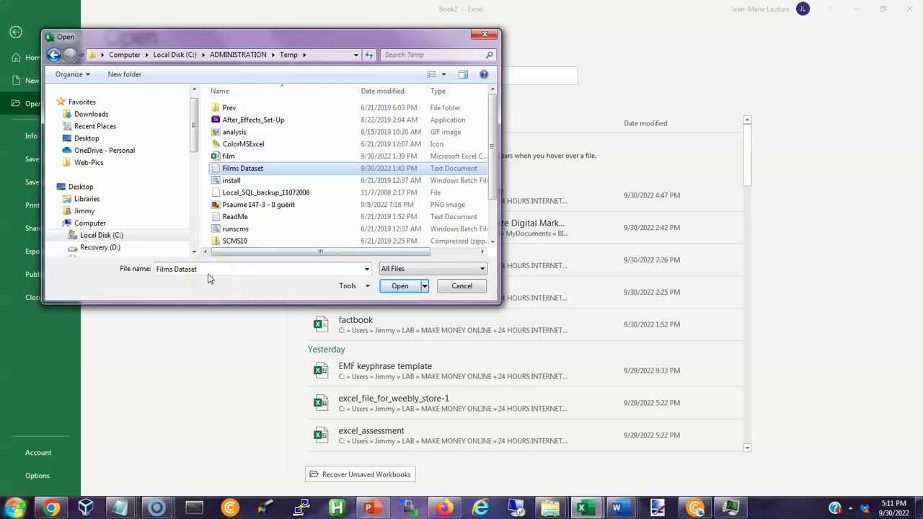
{"action": "left_click", "coordinate": [404, 286]}
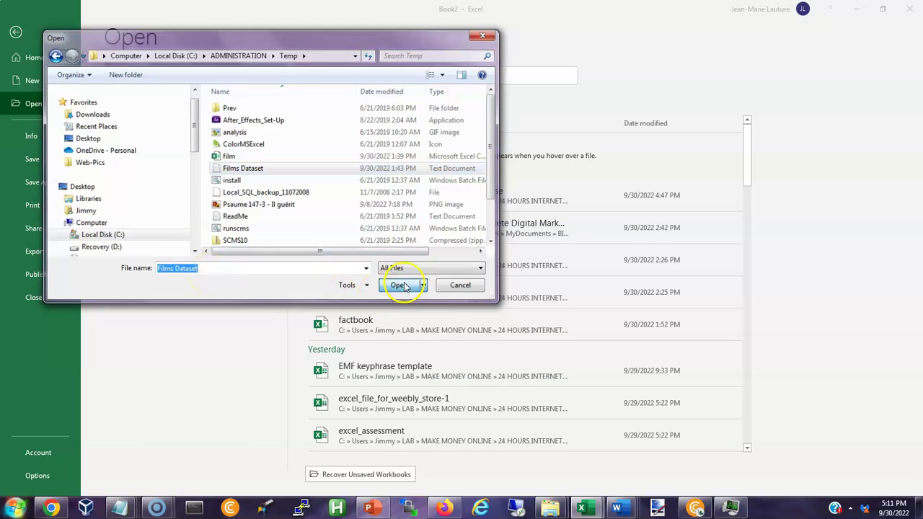
{"action": "left_click", "coordinate": [503, 278]}
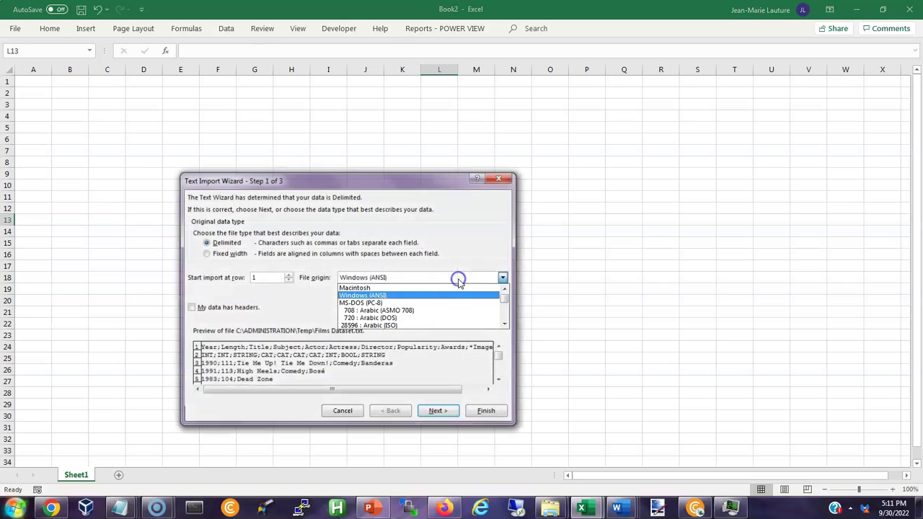
Import the Films Dataset as Delimited Windows (ANSI) text split on semicolons into columns A–J
{"action": "left_click", "coordinate": [356, 181]}
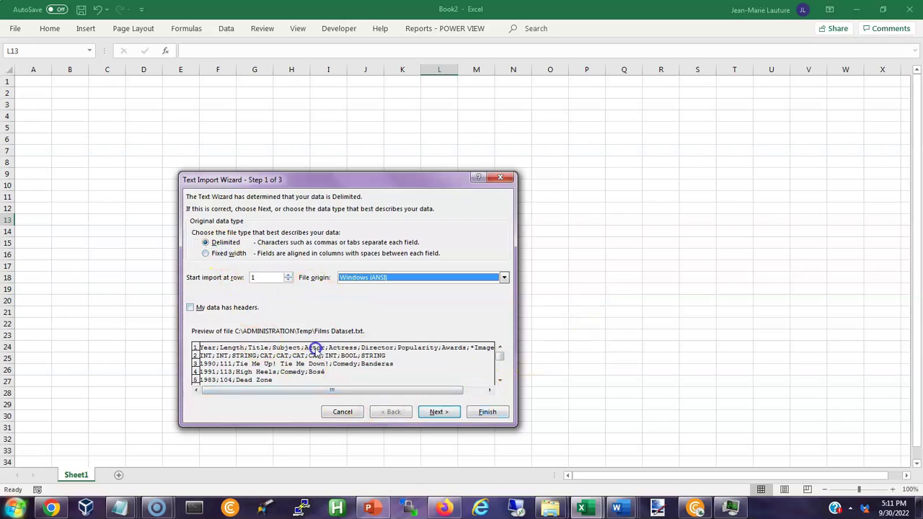
{"action": "left_click", "coordinate": [431, 413]}
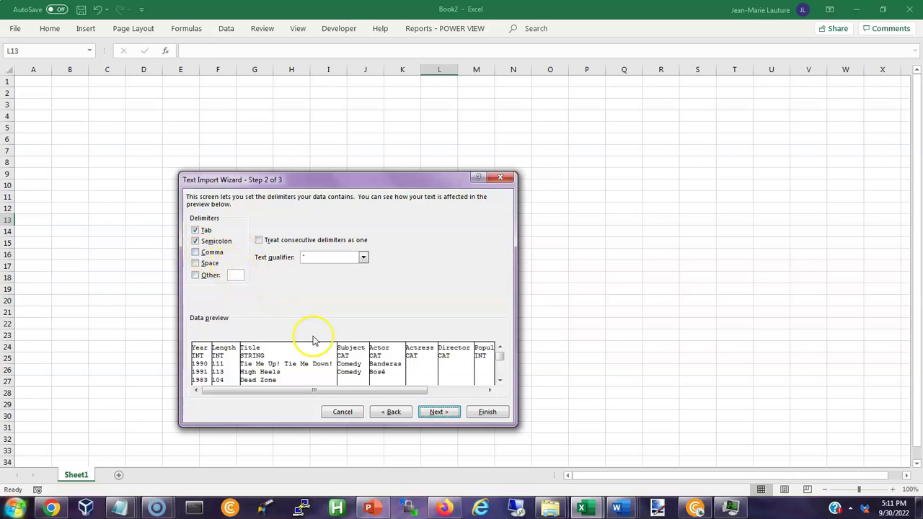
{"action": "left_click", "coordinate": [452, 419]}
{"action": "left_click", "coordinate": [450, 416]}
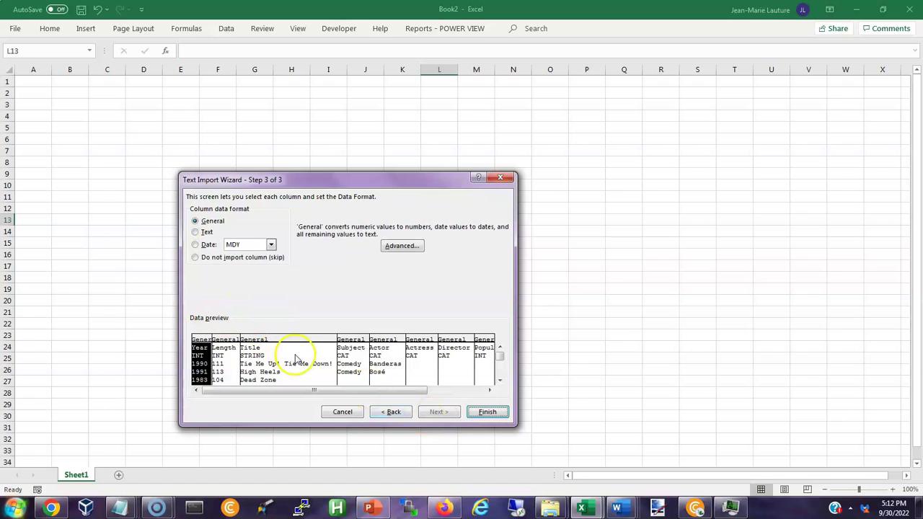
{"action": "left_click", "coordinate": [488, 416]}
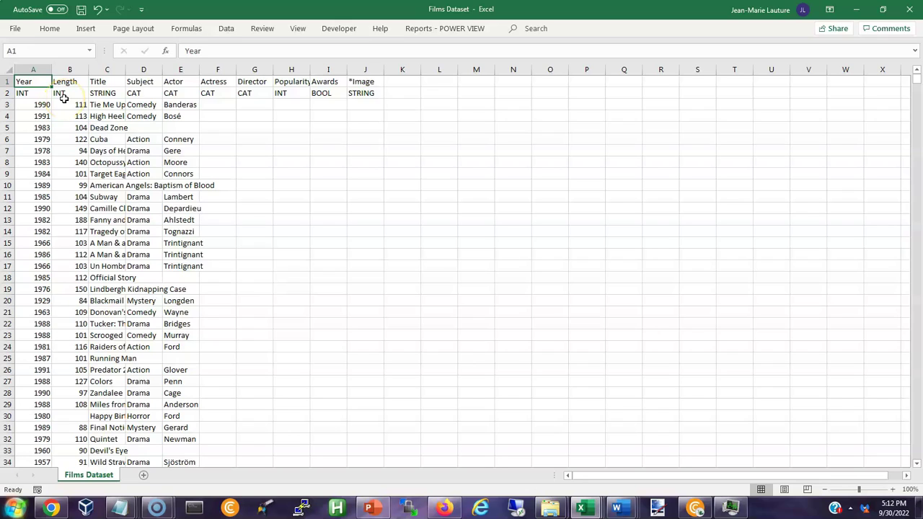
{"action": "key", "text": "Right"}
{"action": "key", "text": "Right"}
{"action": "key", "text": "Right"}
{"action": "key", "text": "Right"}
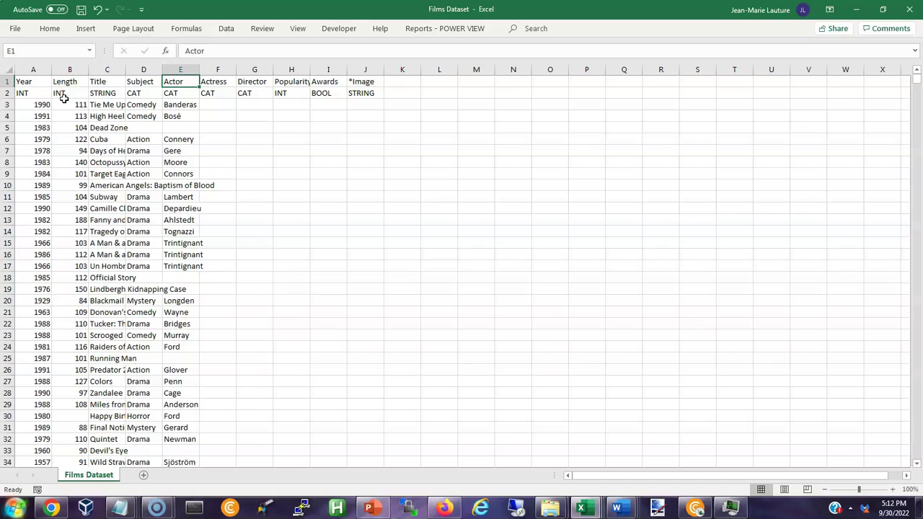
{"action": "key", "text": "Right"}
{"action": "key", "text": "Right"}
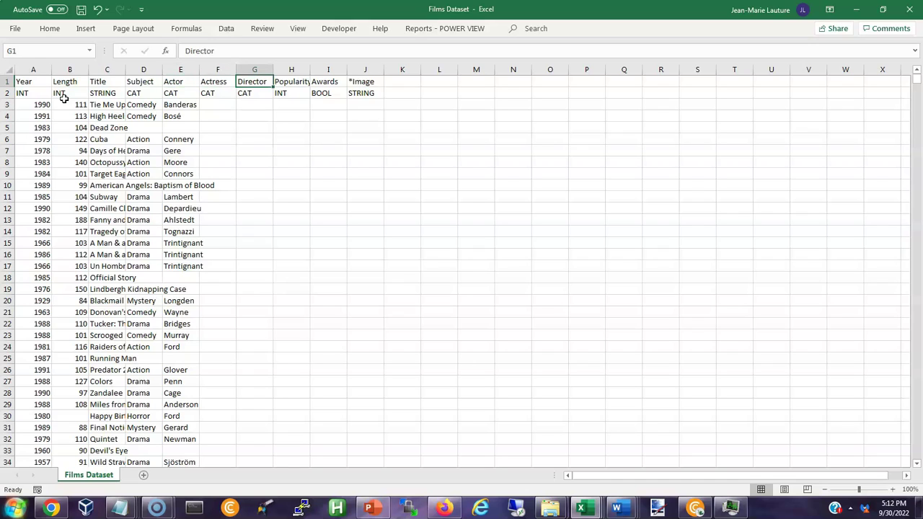
{"action": "key", "text": "Right"}
{"action": "key", "text": "Right"}
{"action": "key", "text": "Right"}
{"action": "key", "text": "Left"}
{"action": "key", "text": "Left"}
{"action": "key", "text": "Left"}
{"action": "key", "text": "Left"}
{"action": "key", "text": "Left"}
{"action": "key", "text": "Left"}
{"action": "key", "text": "Left"}
{"action": "key", "text": "Left"}
{"action": "key", "text": "Left"}
{"action": "key", "text": "Down"}
{"action": "key", "text": "Down"}
{"action": "key", "text": "End"}
{"action": "key", "text": "Down"}
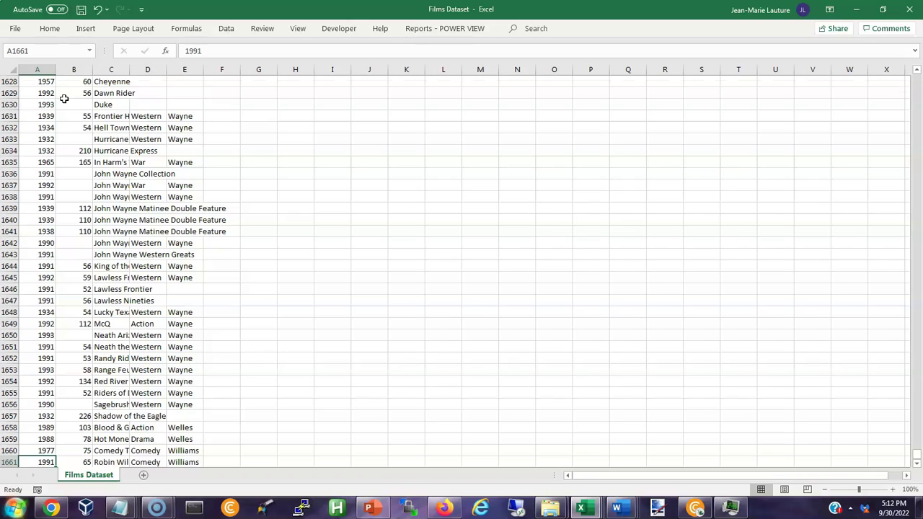
{"action": "key", "text": "Down"}
{"action": "key", "text": "Up"}
{"action": "key", "text": "Up"}
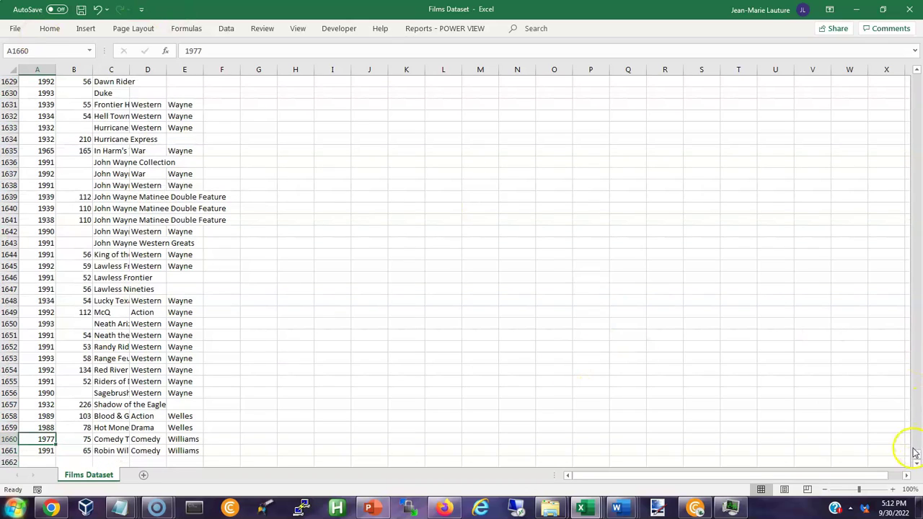
{"action": "left_click_drag", "start_coordinate": [918, 456], "coordinate": [917, 56]}
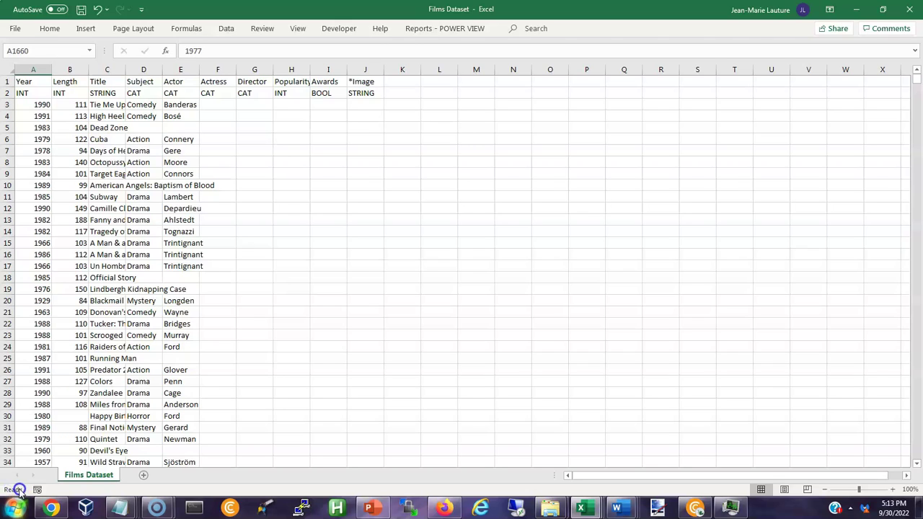
{"action": "left_click", "coordinate": [50, 241]}
{"action": "left_click", "coordinate": [84, 208]}
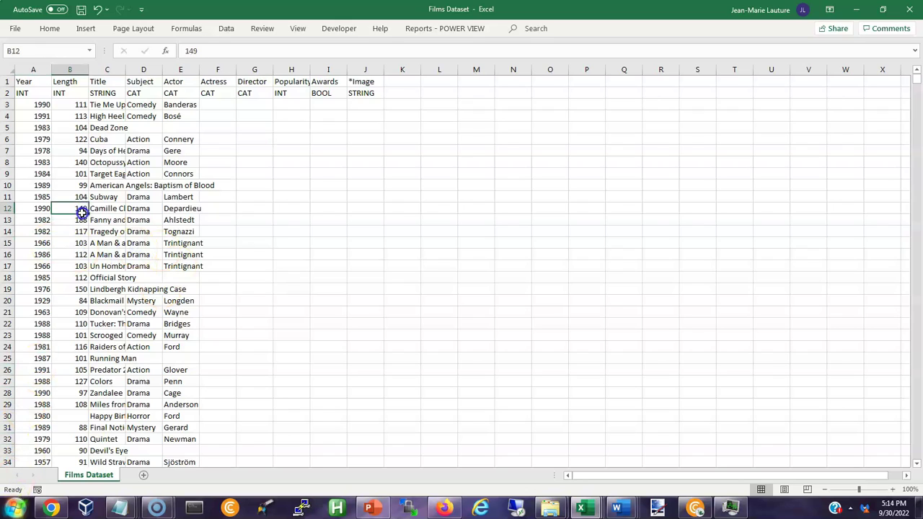
{"action": "left_click", "coordinate": [142, 235]}
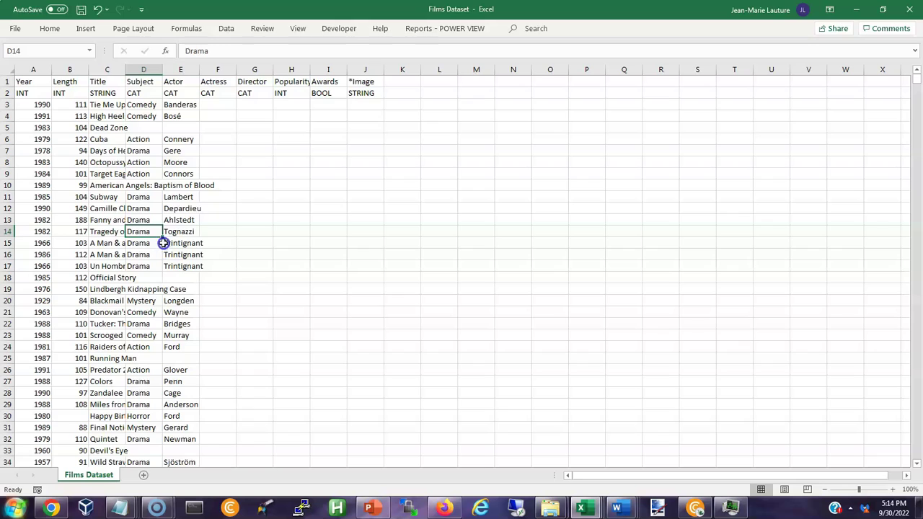